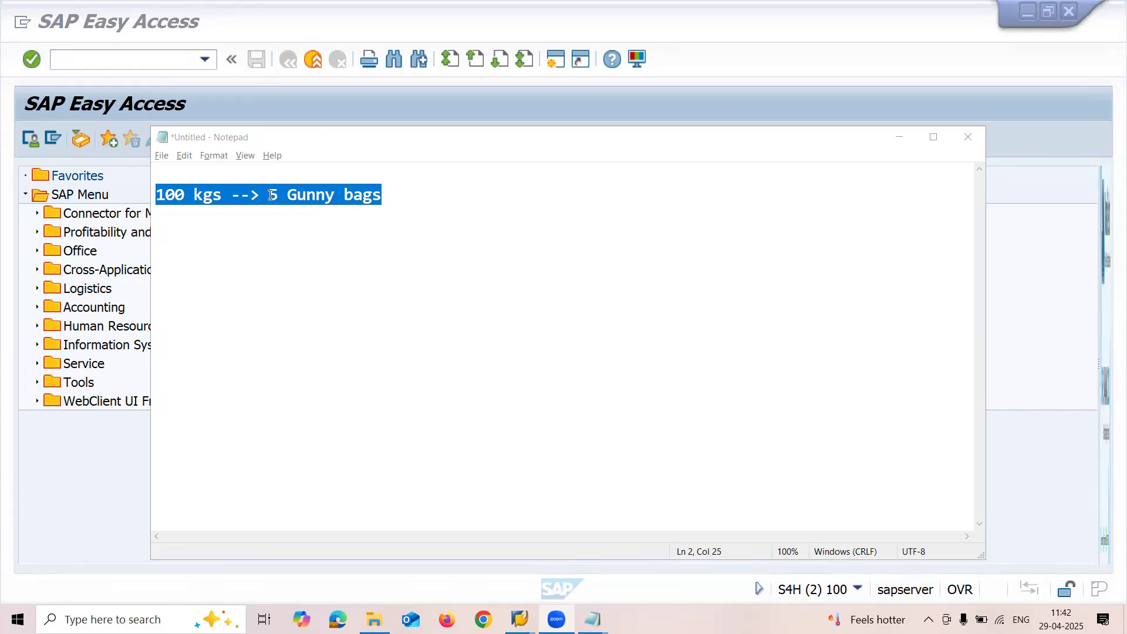
Step: Select part of the conversion note text in Notepad
{"action": "left_click", "coordinate": [309, 197]}
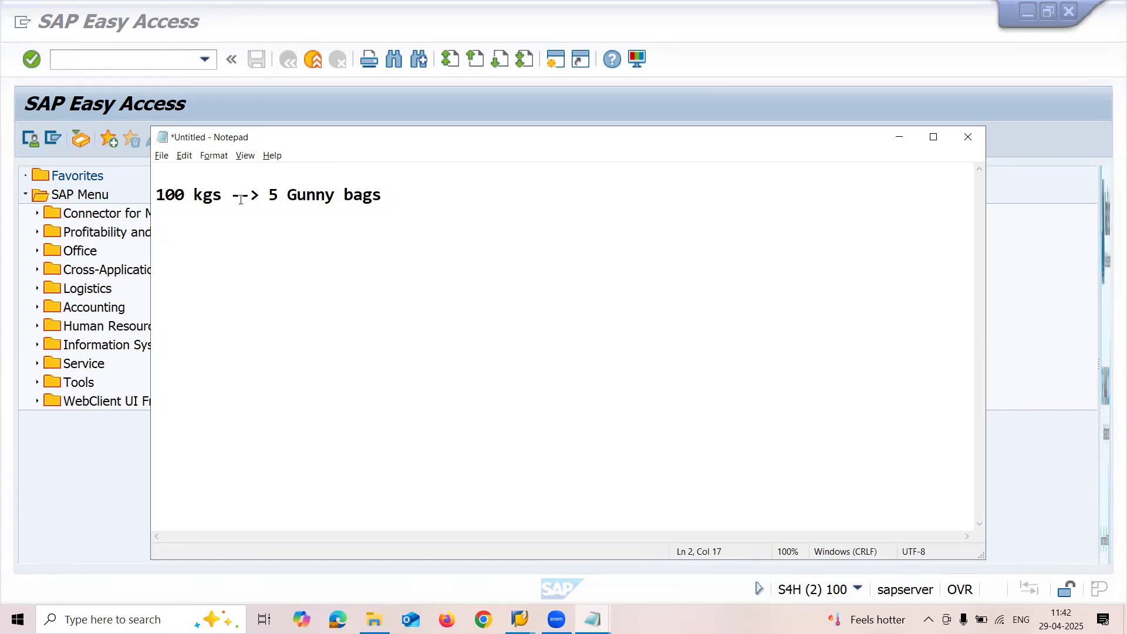
{"action": "double_click", "coordinate": [159, 194]}
{"action": "double_click", "coordinate": [269, 194]}
Step: Run CUNI and start a new unit of measurement entry
{"action": "left_click", "coordinate": [91, 63]}
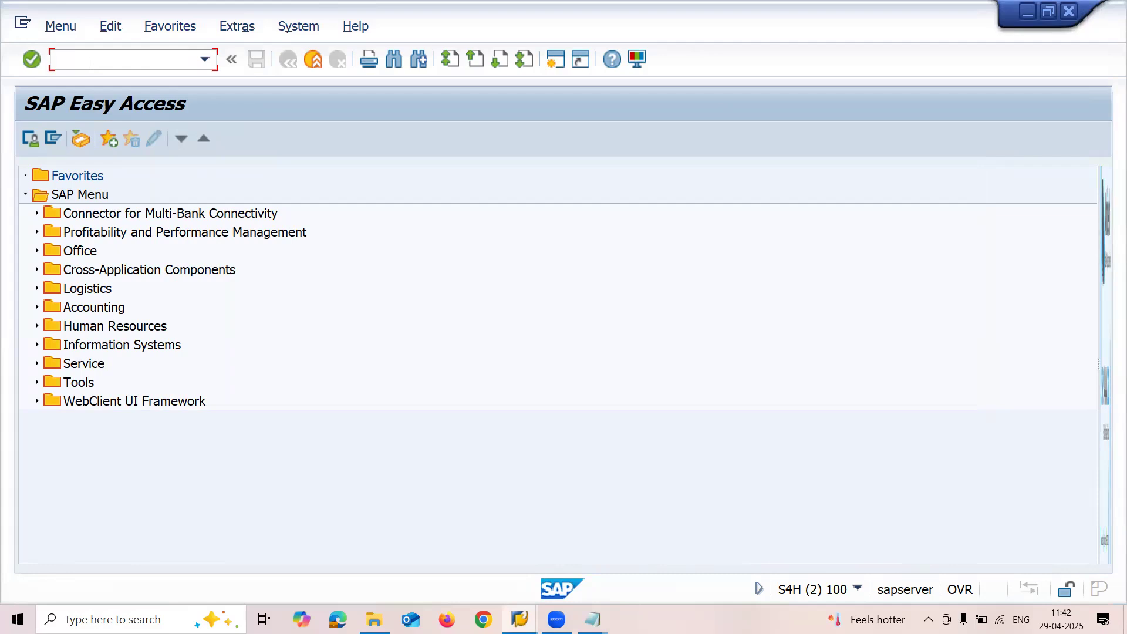
{"action": "type", "text": "CUNI"}
{"action": "key", "text": "Return"}
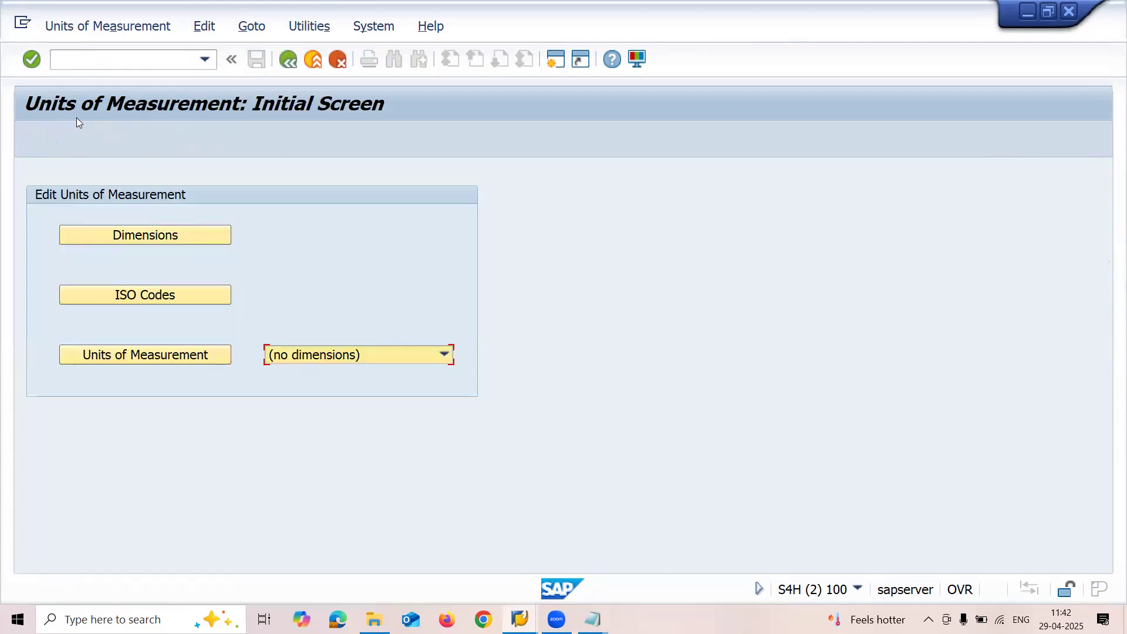
{"action": "left_click", "coordinate": [108, 357]}
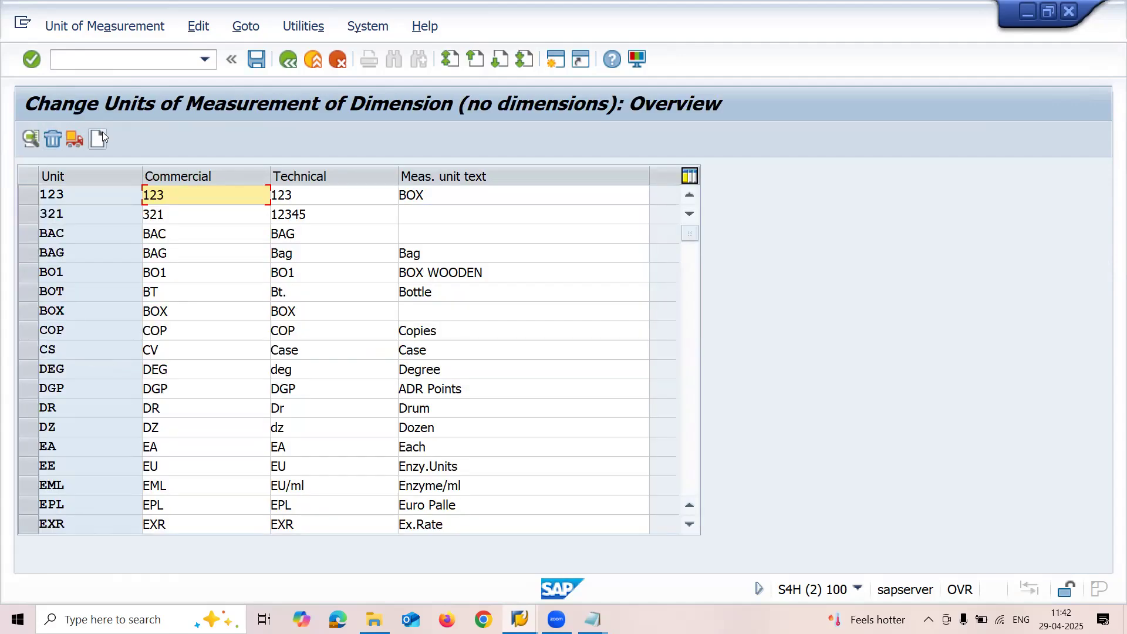
{"action": "left_click", "coordinate": [102, 134]}
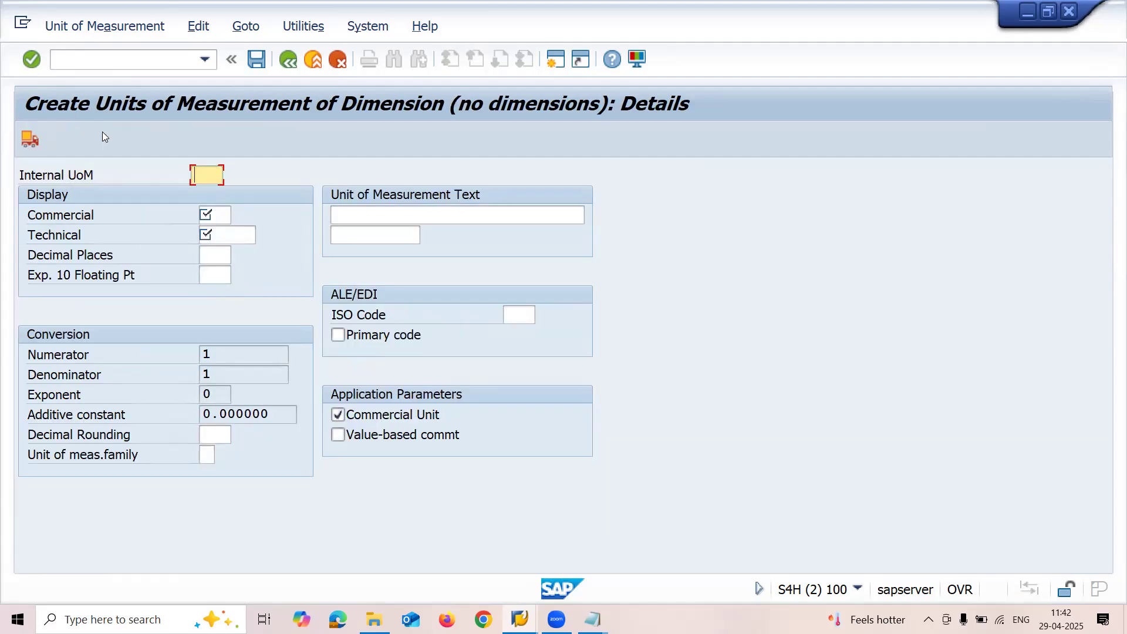
Step: Define unit GU1 with commercial and technical code GU1 and text 'Gunny Bags - 20 KGS'
{"action": "type", "text": "GU1"}
{"action": "key", "text": "Return"}
{"action": "left_click", "coordinate": [219, 216]}
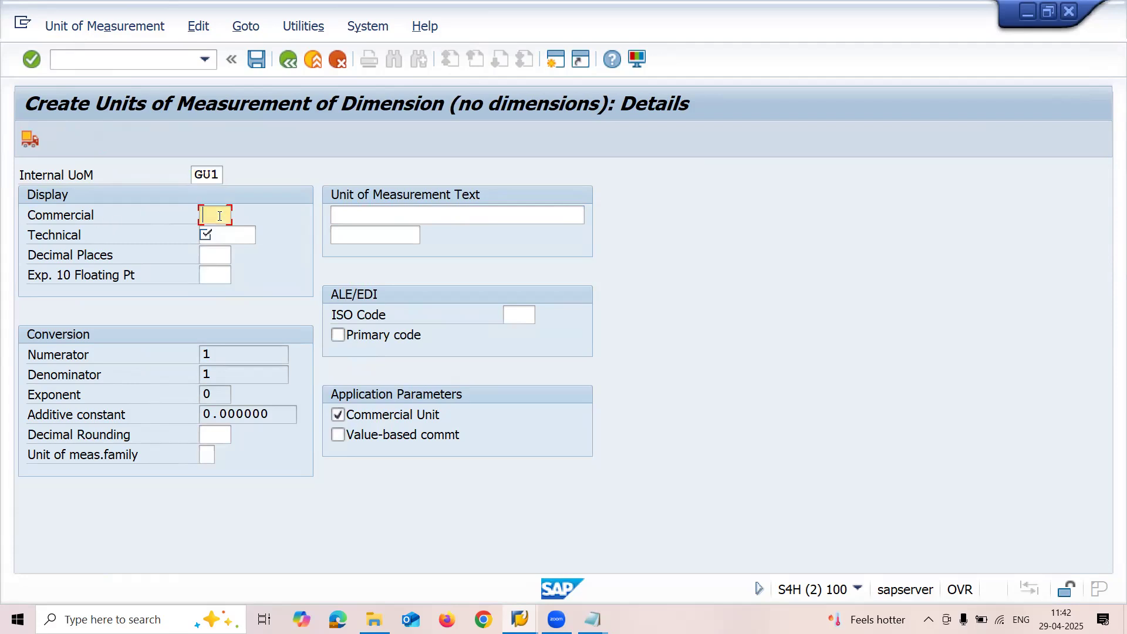
{"action": "left_click", "coordinate": [219, 241]}
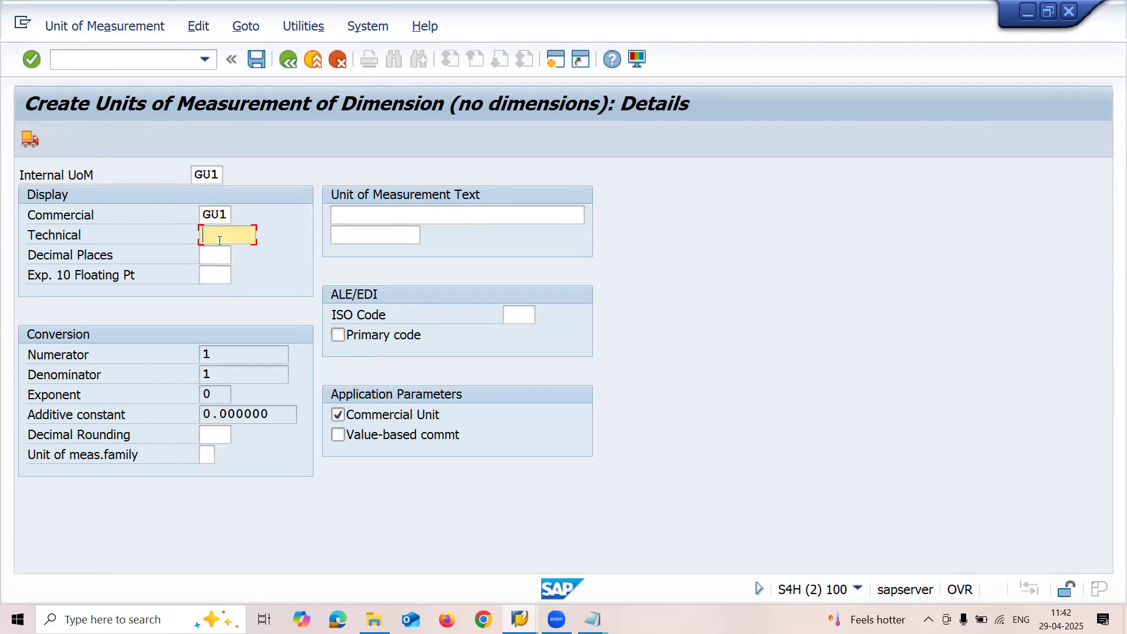
{"action": "type", "text": "GU1"}
{"action": "left_click", "coordinate": [361, 213]}
{"action": "key", "text": "Down"}
{"action": "key", "text": "Return"}
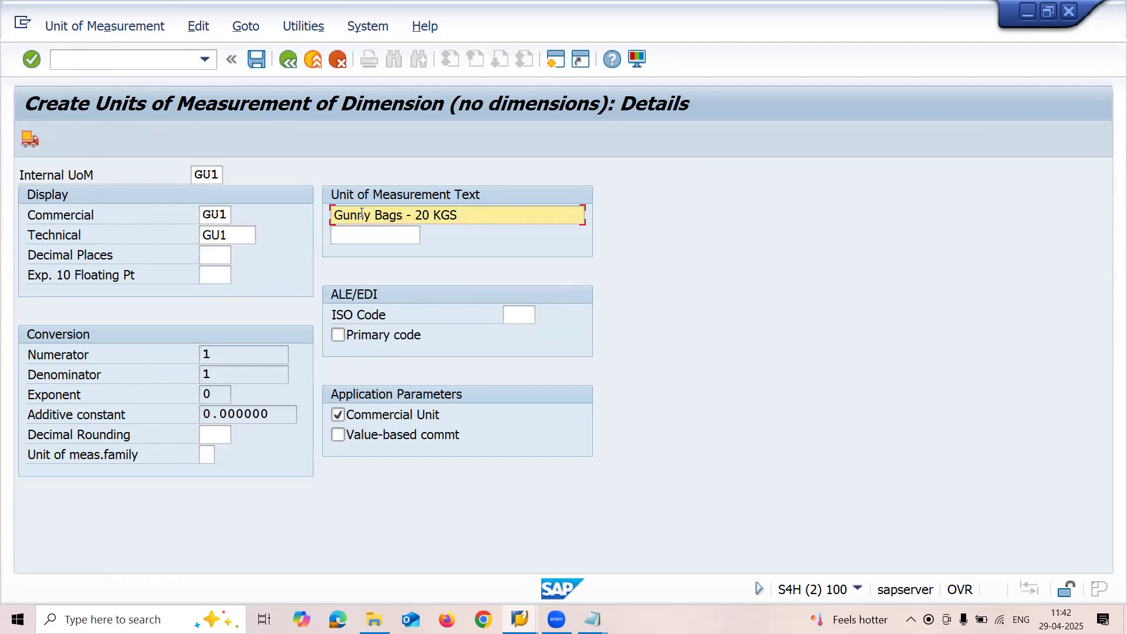
{"action": "key", "text": "Return"}
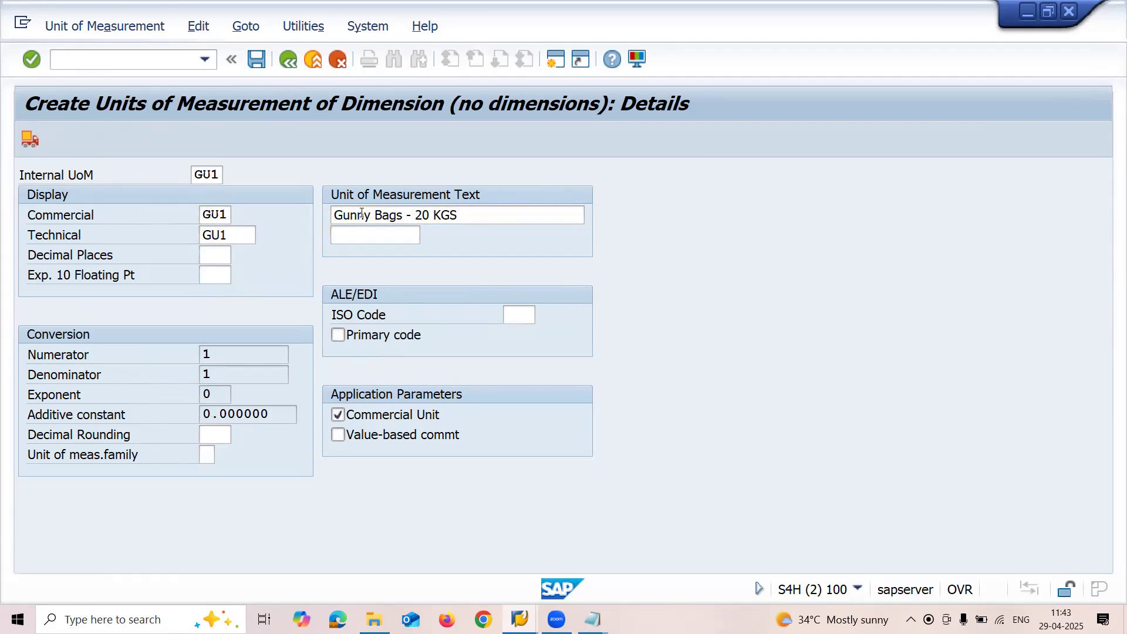
{"action": "key", "text": "Return"}
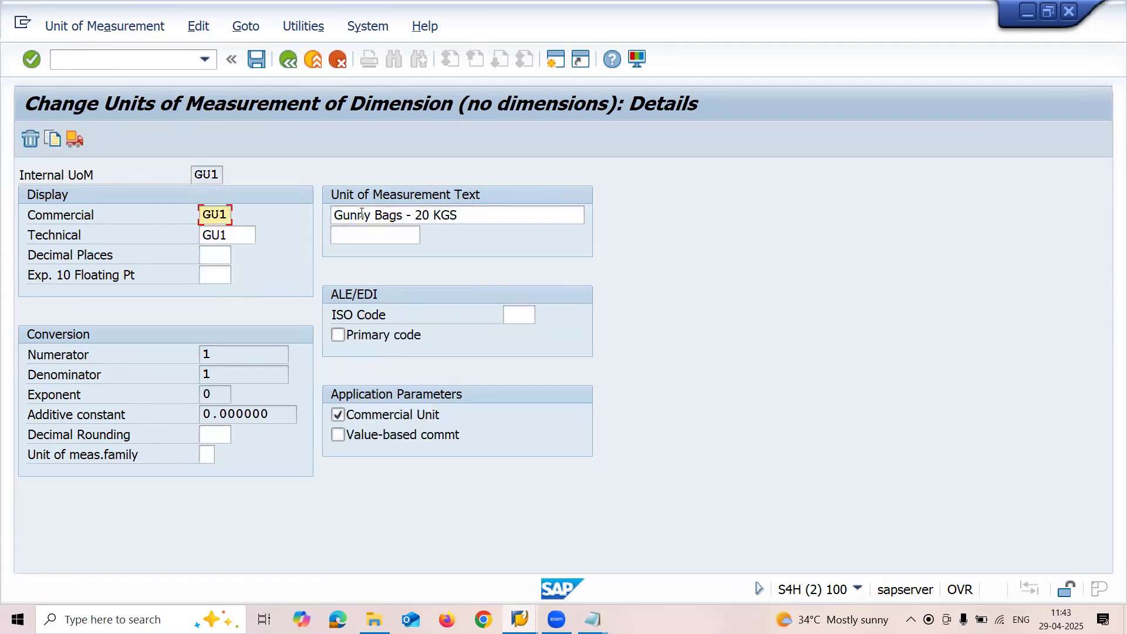
Step: Save unit GU1 under customizing request S4HK906280, past the ISO code warning
{"action": "left_click", "coordinate": [261, 63]}
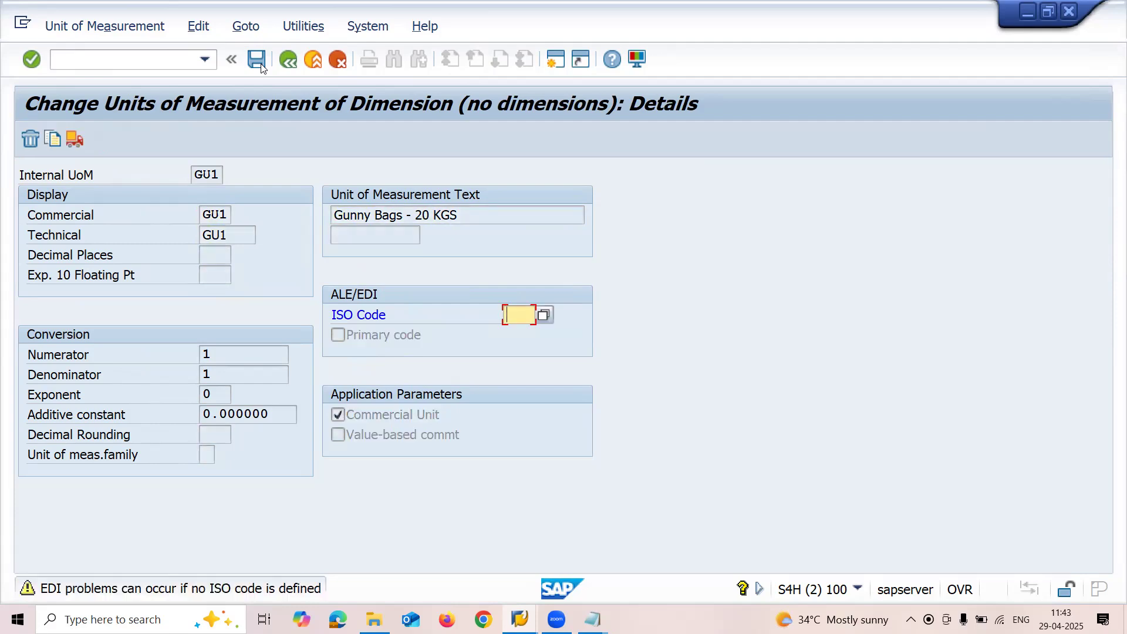
{"action": "left_click", "coordinate": [261, 63]}
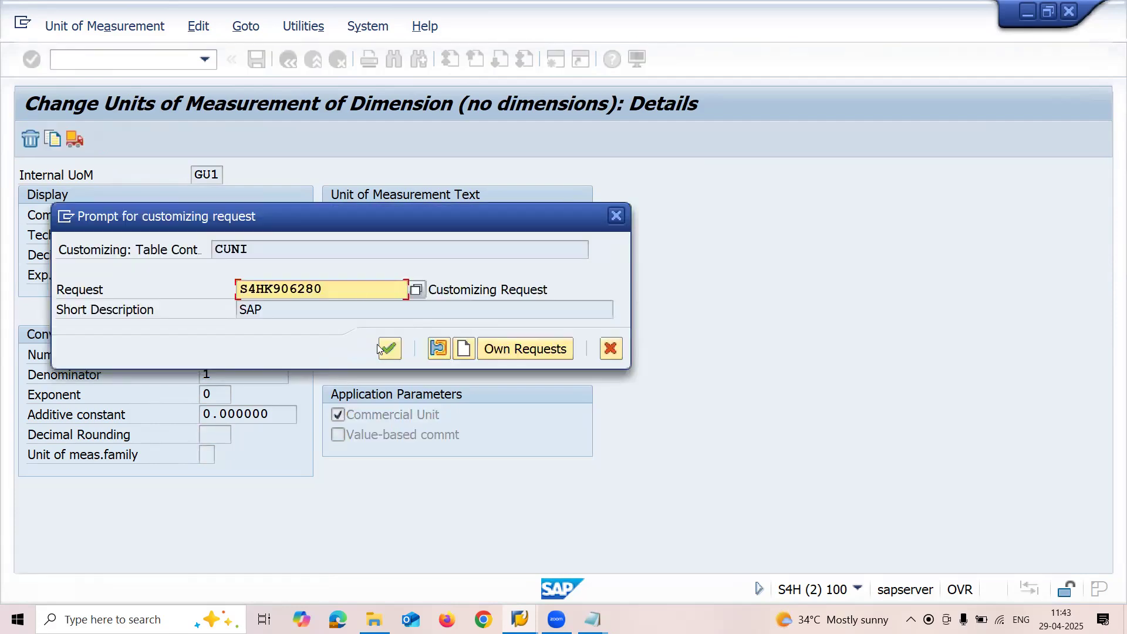
{"action": "left_click", "coordinate": [388, 357]}
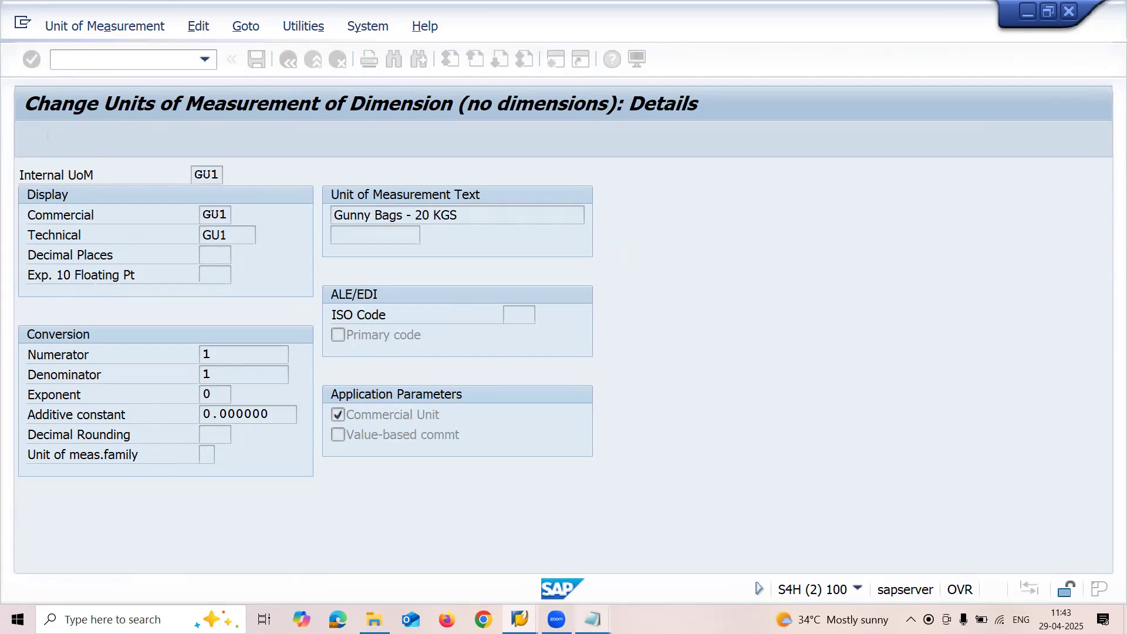
Step: Add GU1 on a new first line of the Notepad conversion note, then return to SAP
{"action": "mouse_move", "coordinate": [593, 619]}
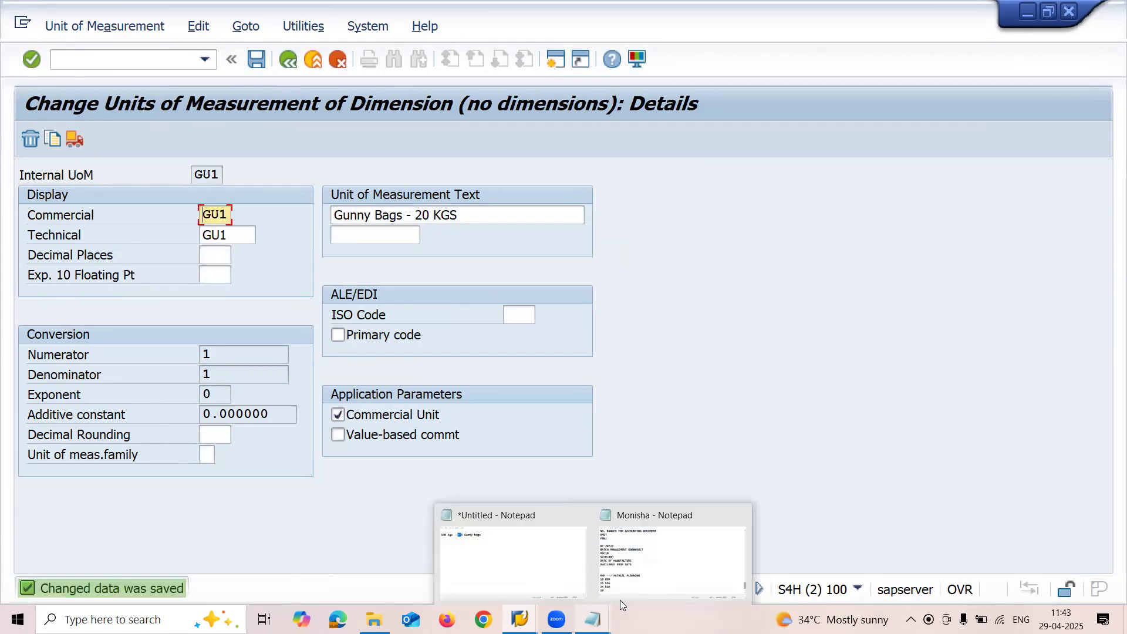
{"action": "left_click", "coordinate": [541, 556]}
{"action": "key", "text": "Home"}
{"action": "key", "text": "Return"}
{"action": "key", "text": "Up"}
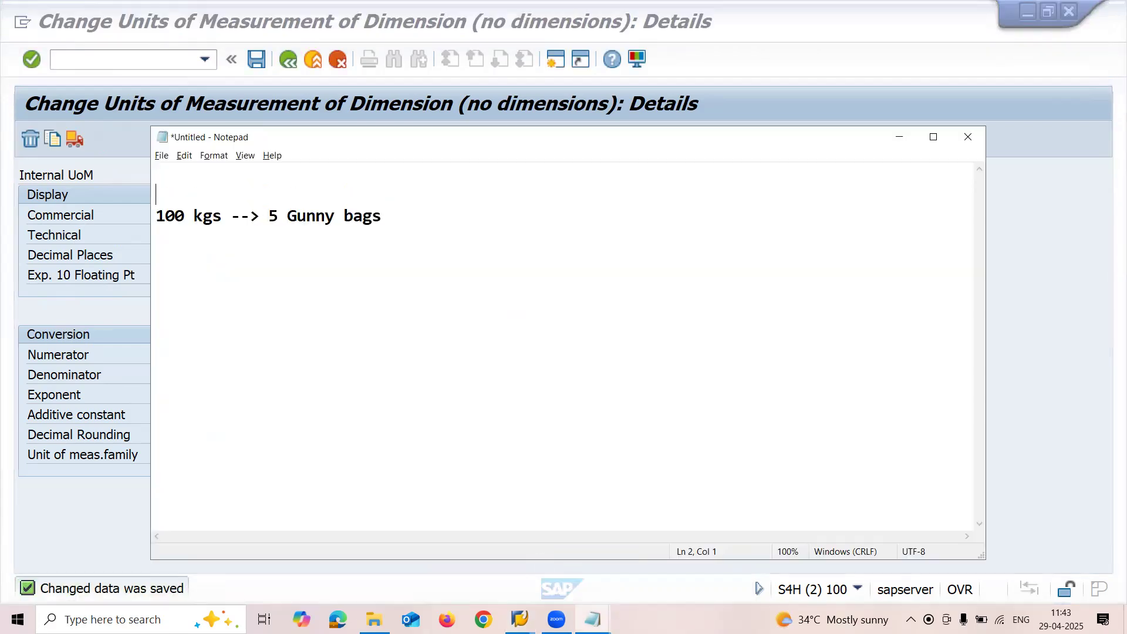
{"action": "type", "text": "GU1"}
{"action": "left_click", "coordinate": [163, 57]}
Step: Start MM01 and set plant MA03 in the organizational levels
{"action": "type", "text": "/NMM"}
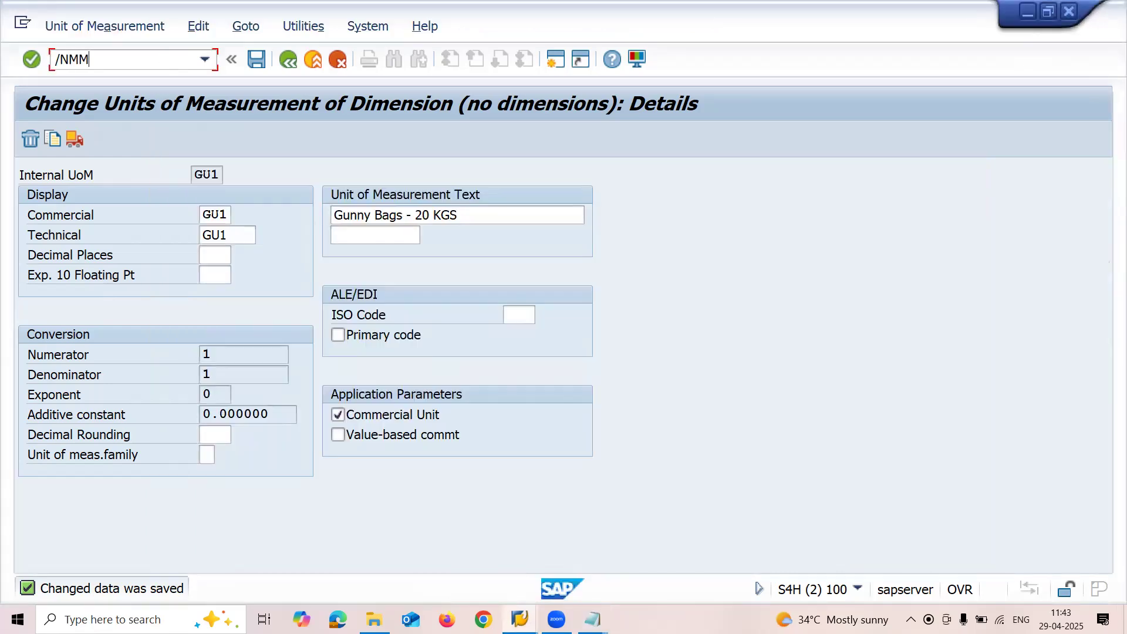
{"action": "key", "text": "Return"}
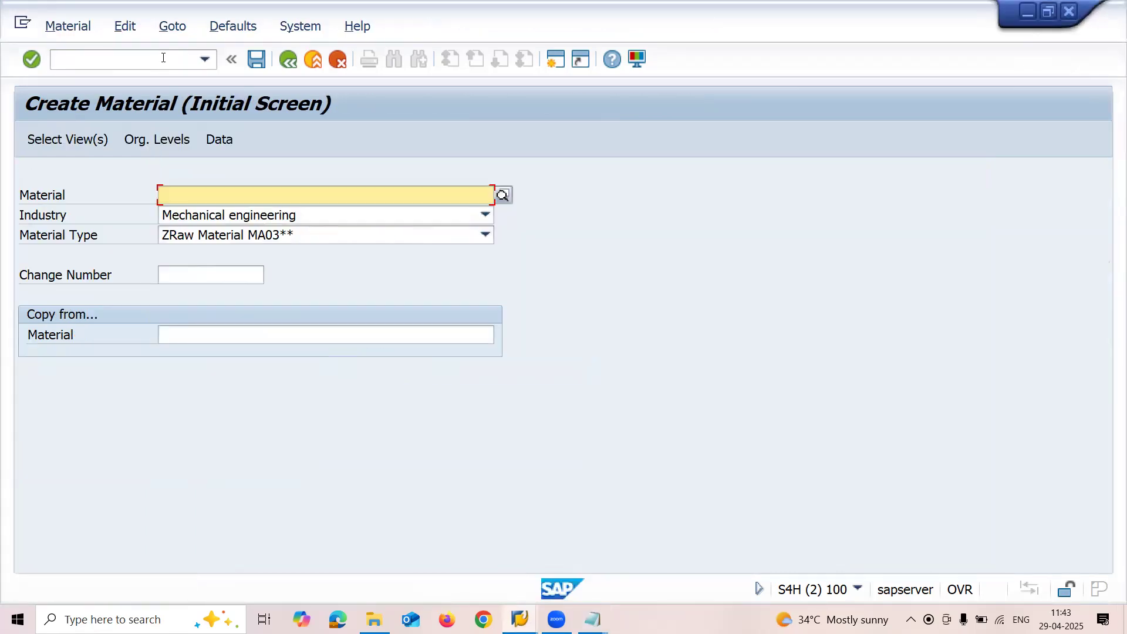
{"action": "key", "text": "Return"}
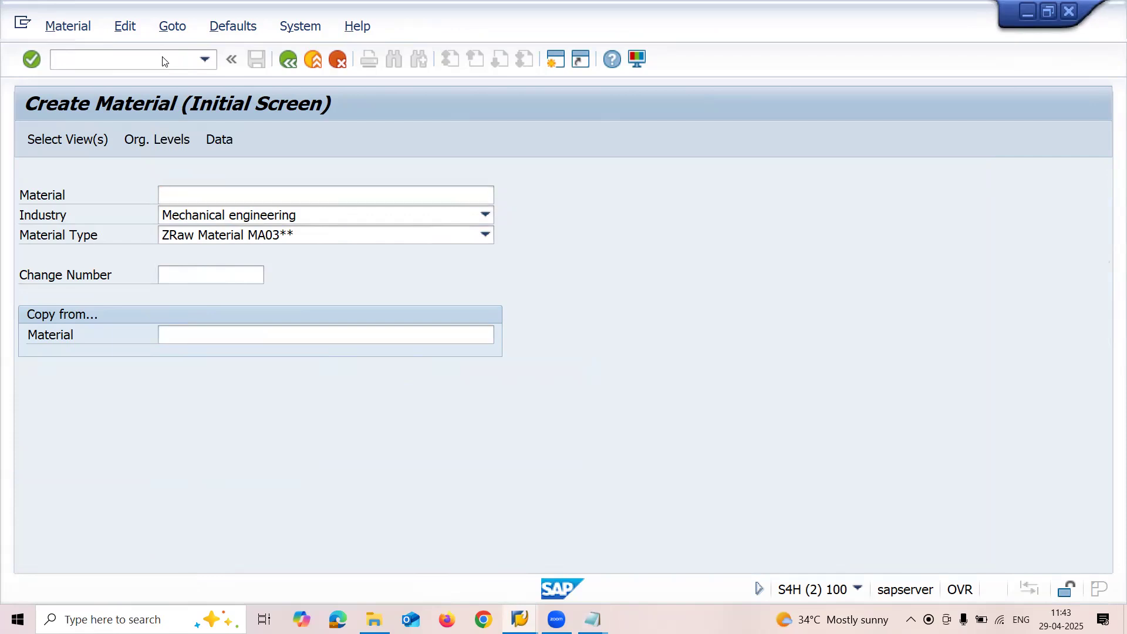
{"action": "key", "text": "BackSpace"}
{"action": "key", "text": "BackSpace"}
{"action": "key", "text": "BackSpace"}
{"action": "key", "text": "BackSpace"}
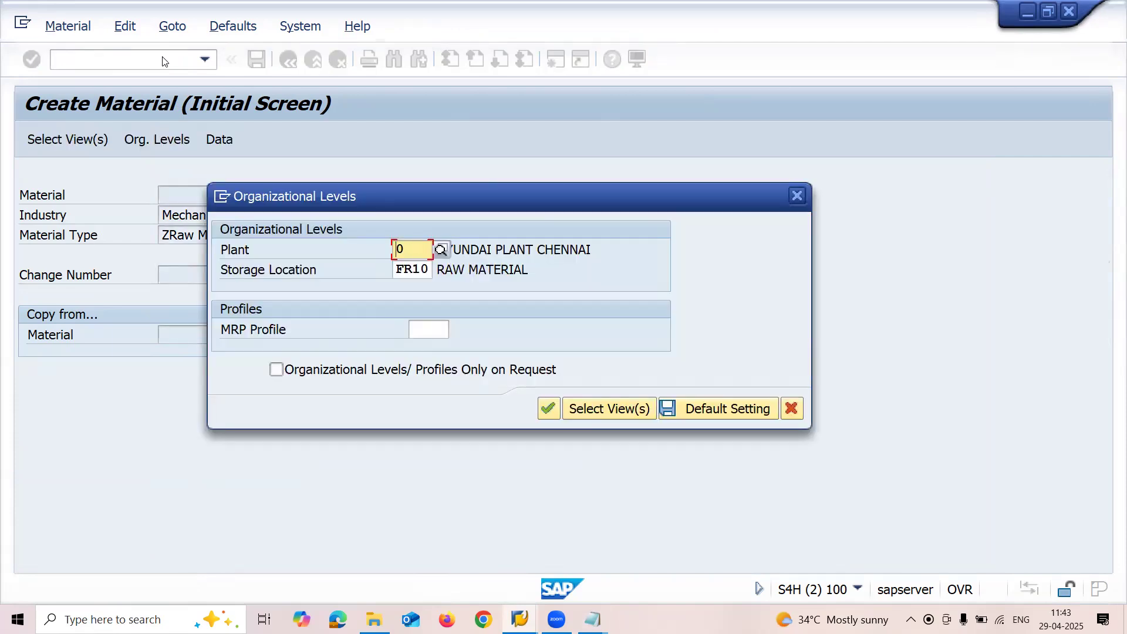
{"action": "key", "text": "Down"}
{"action": "key", "text": "Return"}
Step: Set storage location MA03 and confirm the organizational levels
{"action": "key", "text": "Tab"}
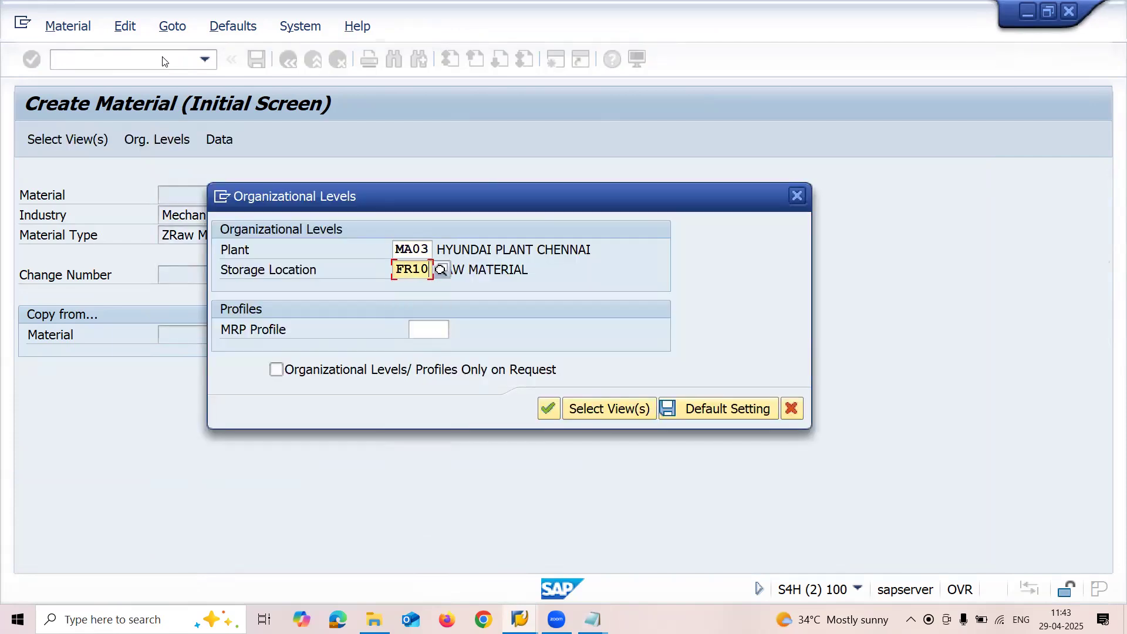
{"action": "type", "text": "F"}
{"action": "key", "text": "BackSpace"}
{"action": "type", "text": "MA01"}
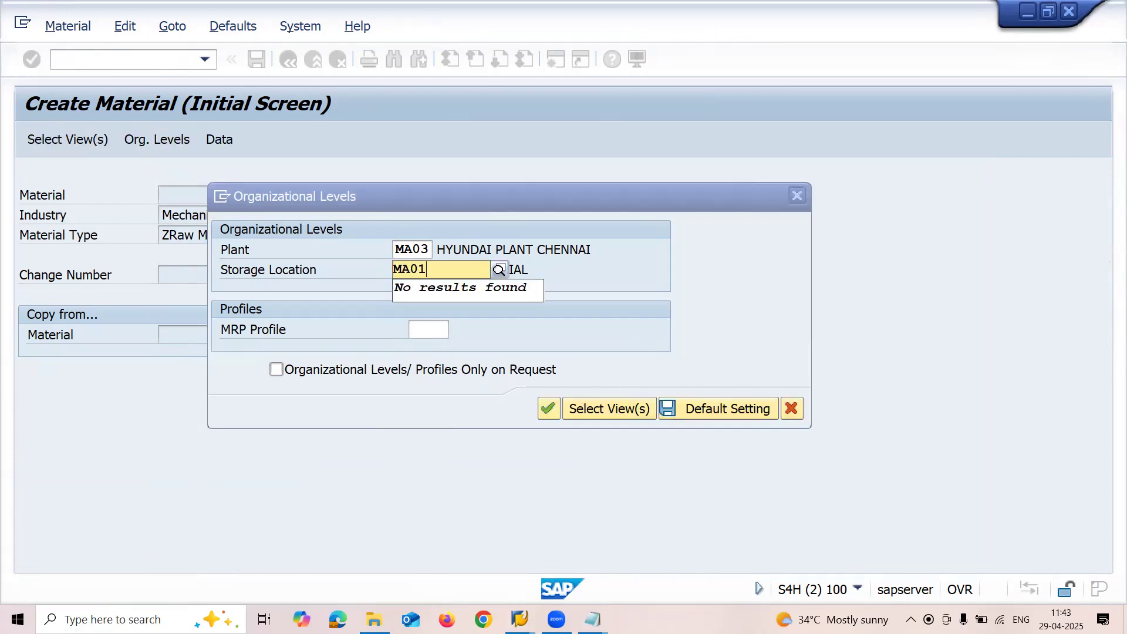
{"action": "key", "text": "BackSpace"}
{"action": "type", "text": "2"}
{"action": "key", "text": "BackSpace"}
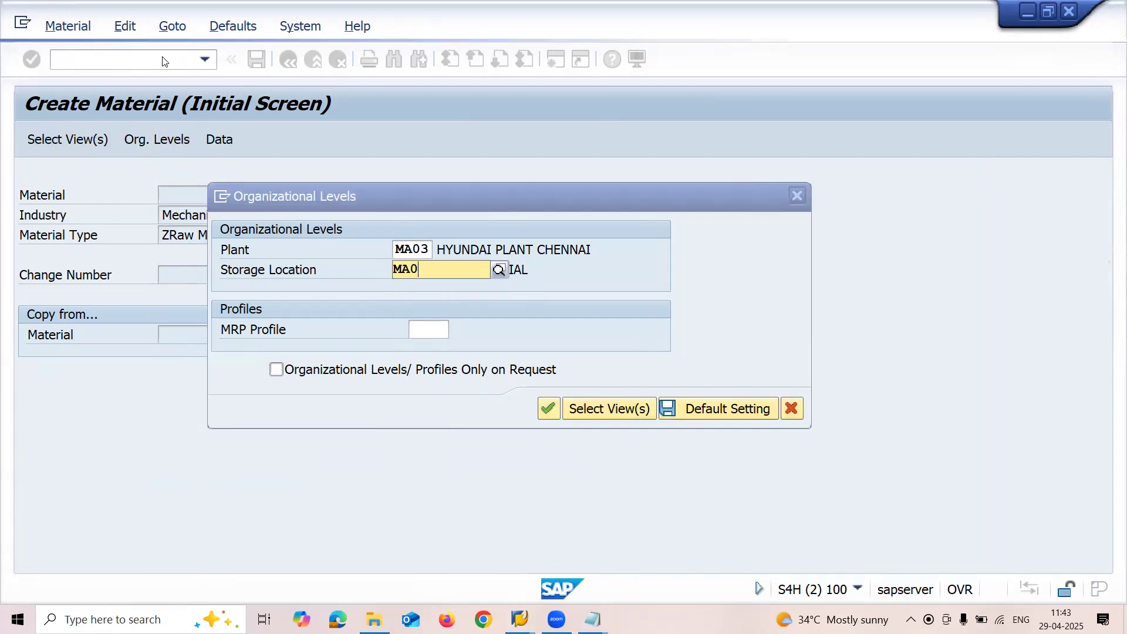
{"action": "type", "text": "3"}
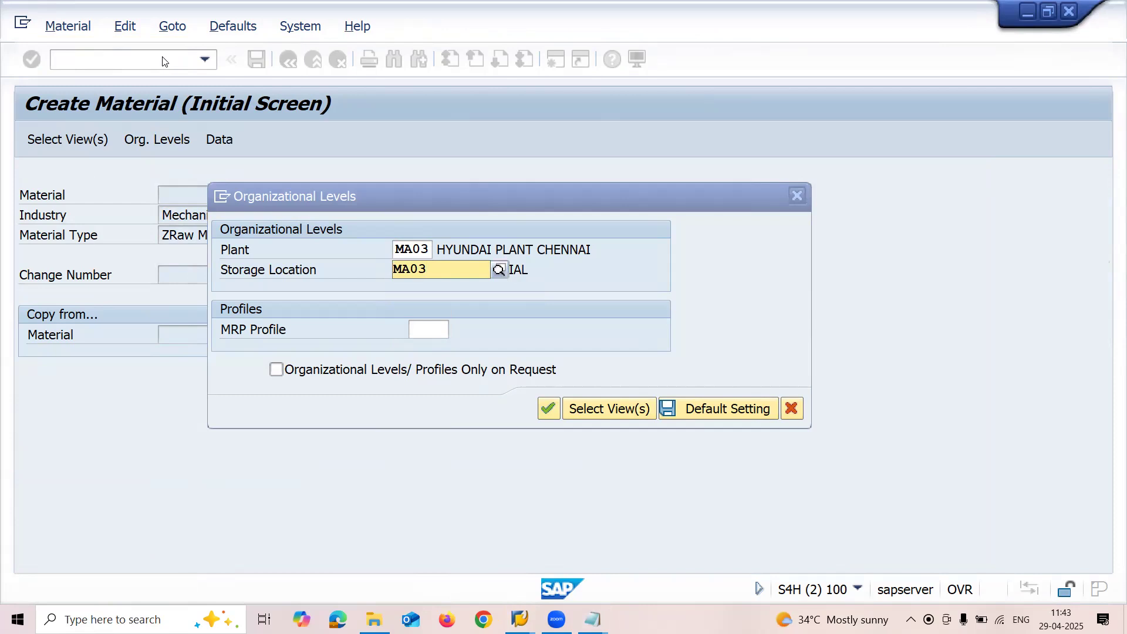
{"action": "key", "text": "Return"}
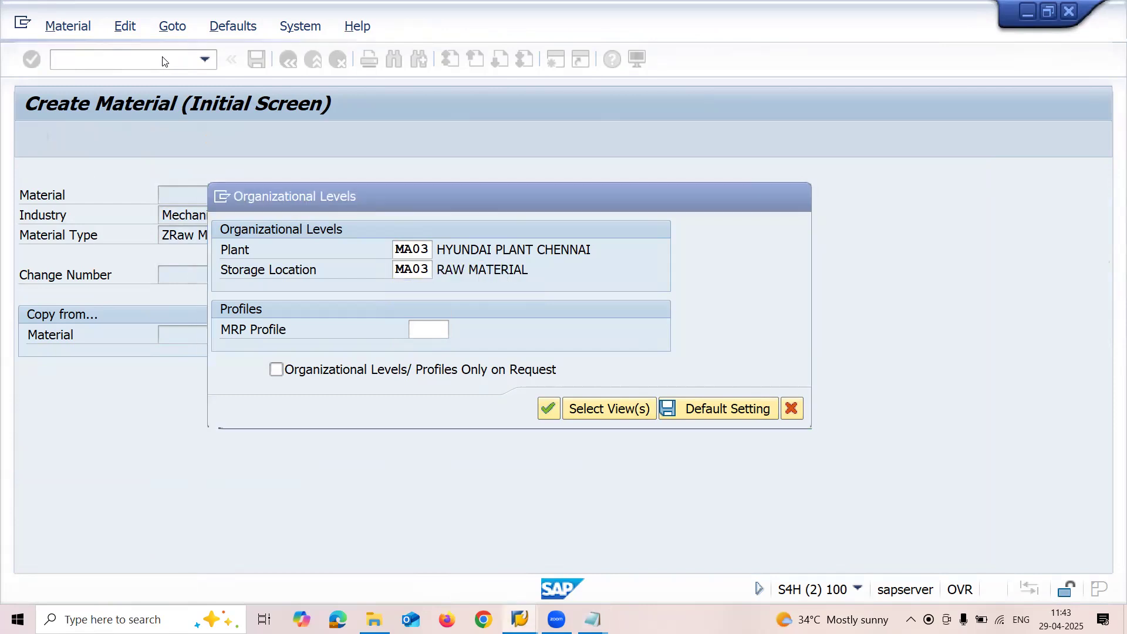
Step: Enter description WHEAT, material group BU0001 and base unit GU1
{"action": "key", "text": "Down"}
{"action": "key", "text": "Down"}
{"action": "key", "text": "Return"}
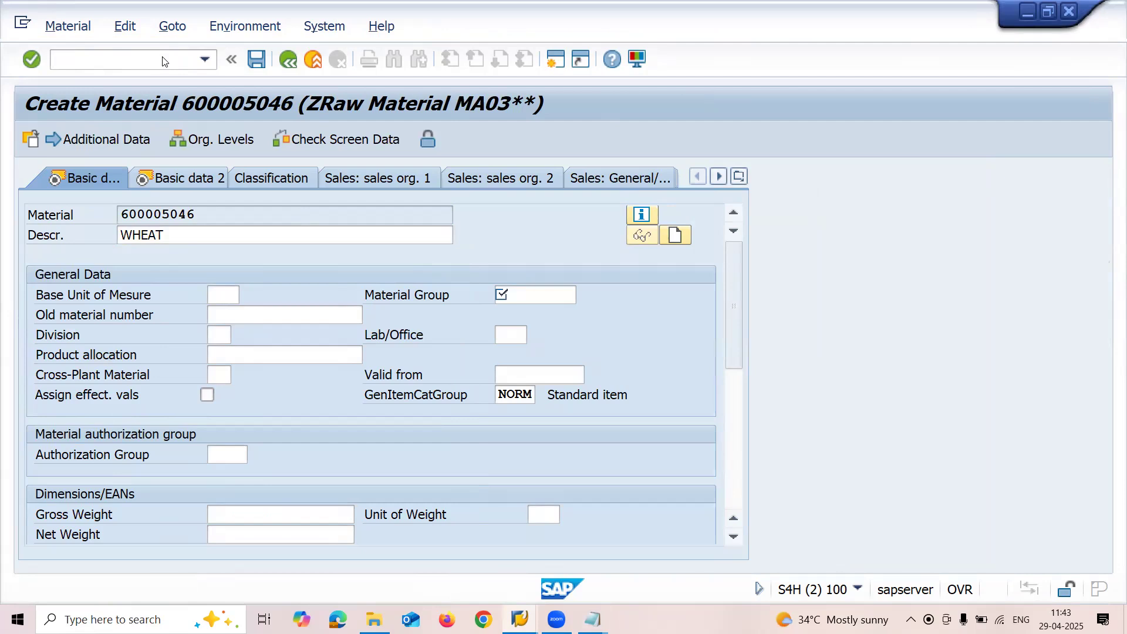
{"action": "key", "text": "Return"}
{"action": "key", "text": "Down"}
{"action": "key", "text": "Return"}
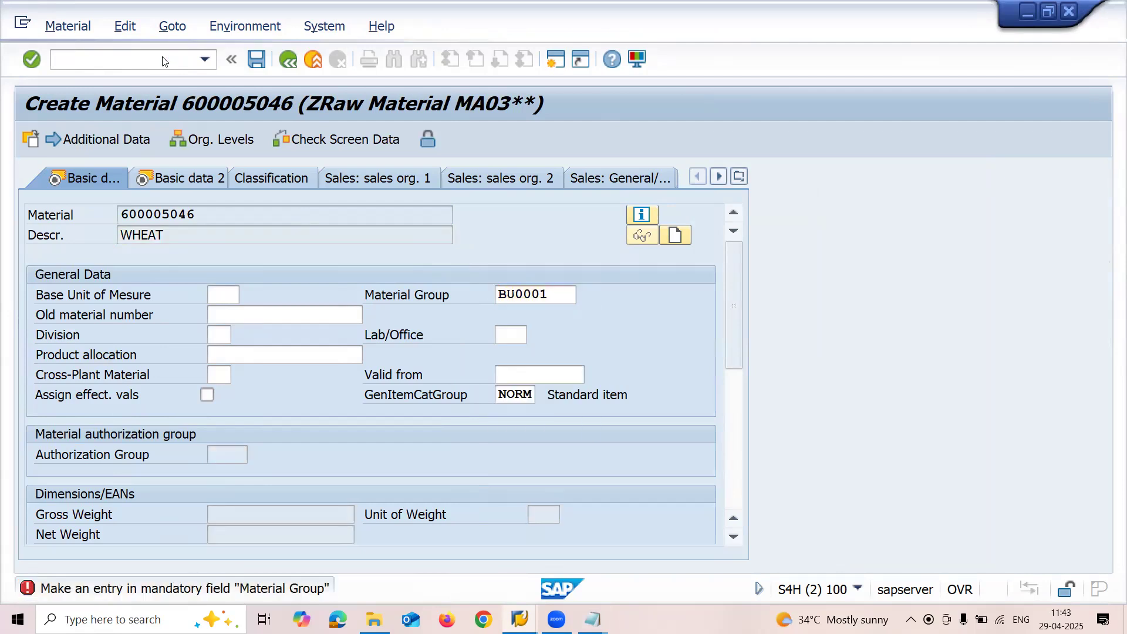
{"action": "key", "text": "Return"}
{"action": "type", "text": "GU1"}
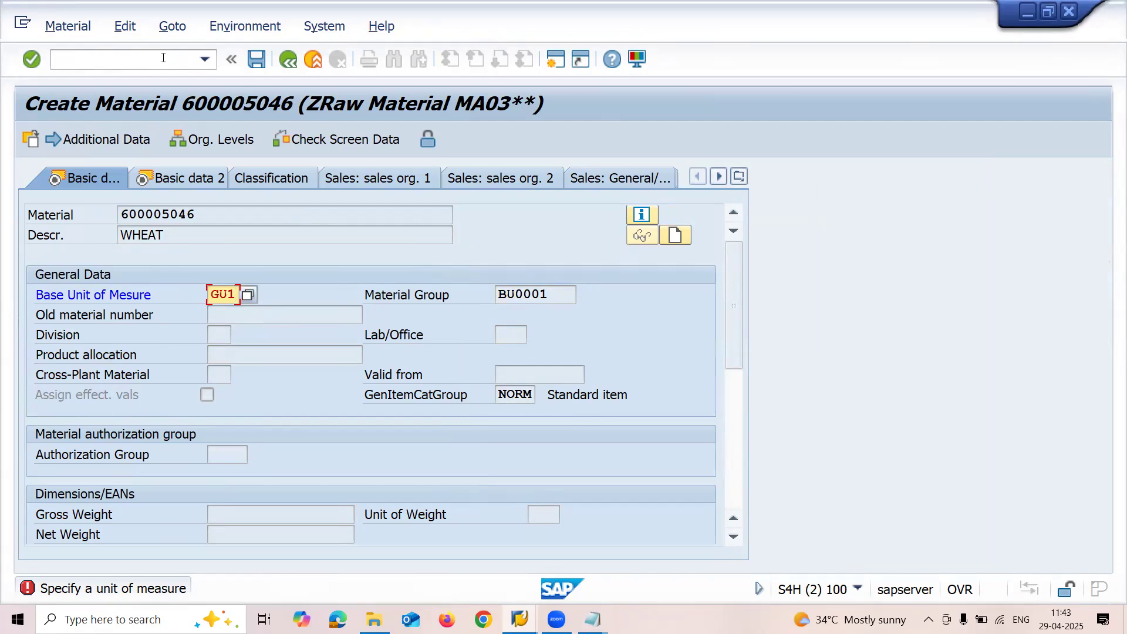
{"action": "key", "text": "Return"}
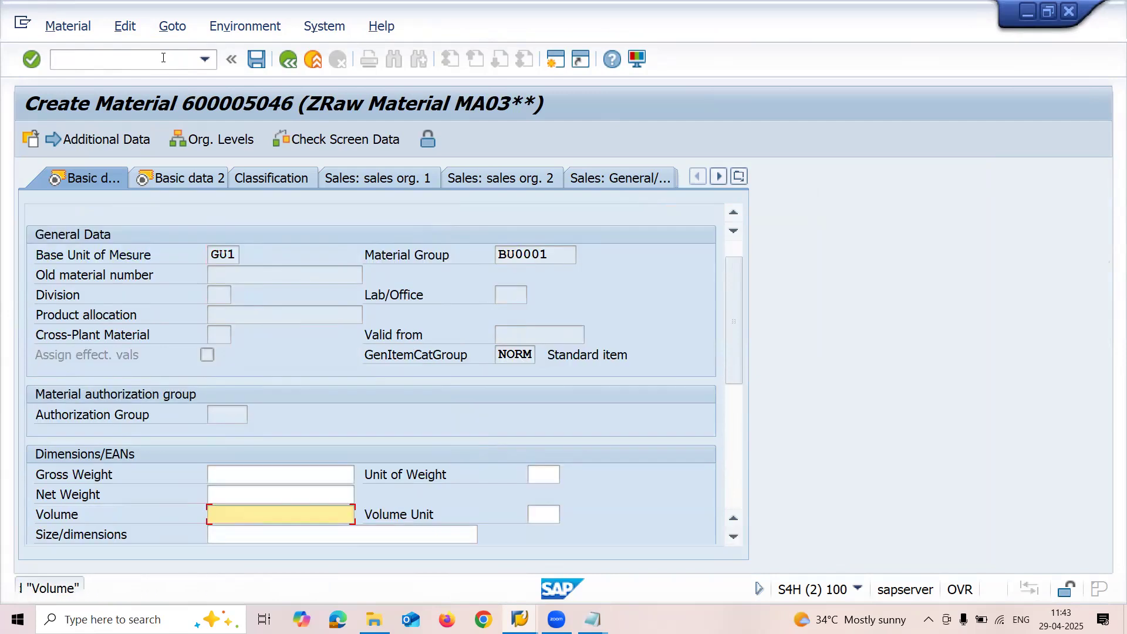
Step: Set volume 1 with a volume unit and continue to Basic Data 2
{"action": "key", "text": "Down"}
{"action": "key", "text": "Return"}
{"action": "key", "text": "Tab"}
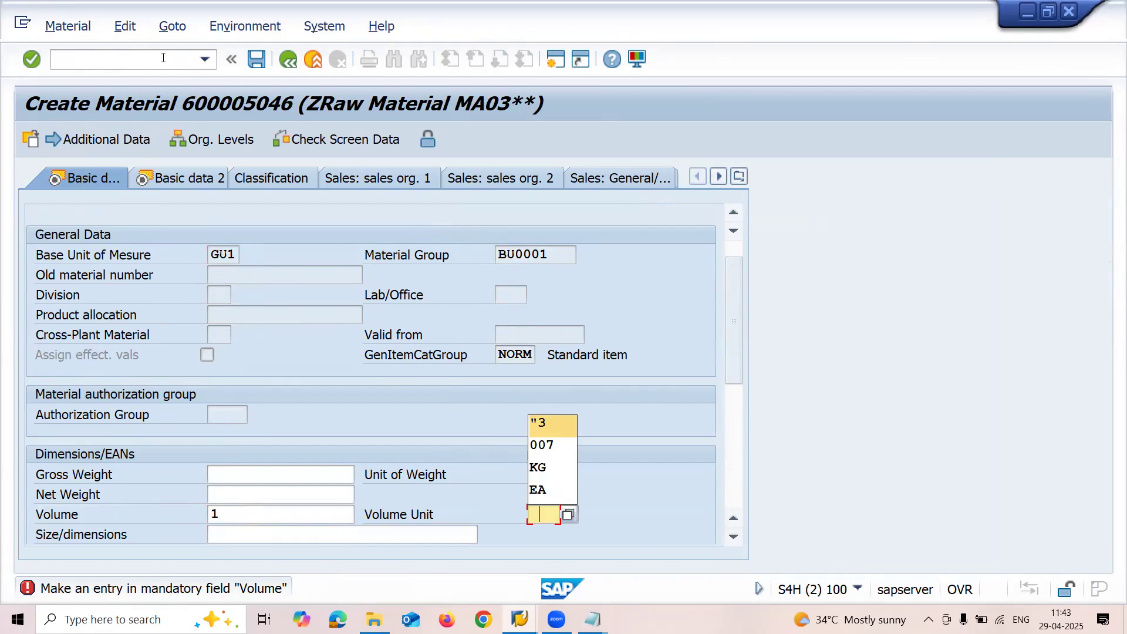
{"action": "key", "text": "Down"}
{"action": "key", "text": "Return"}
{"action": "key", "text": "Return"}
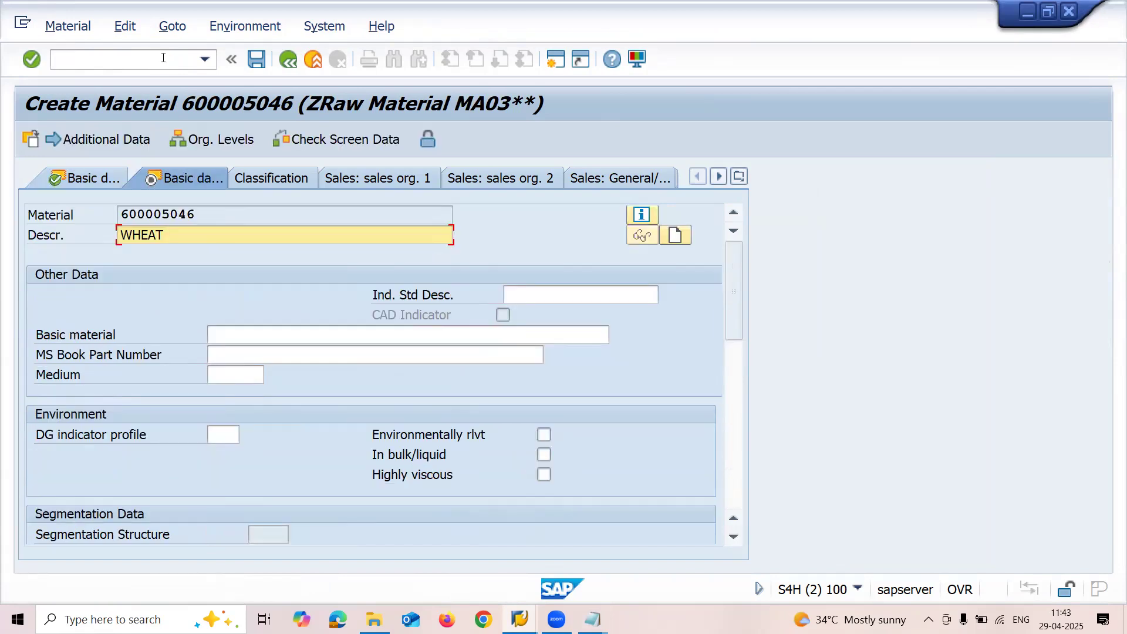
{"action": "key", "text": "Return"}
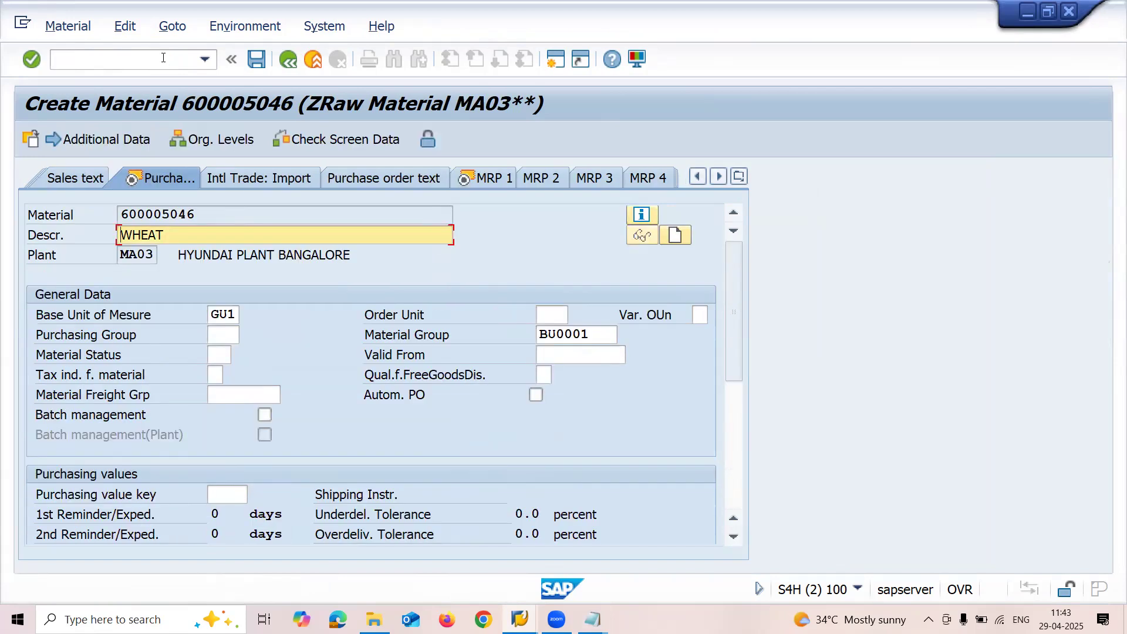
Step: Enter KG as WHEAT's order unit and confirm conversion factors 100 KG <=> 5 GU1
{"action": "left_click", "coordinate": [555, 309]}
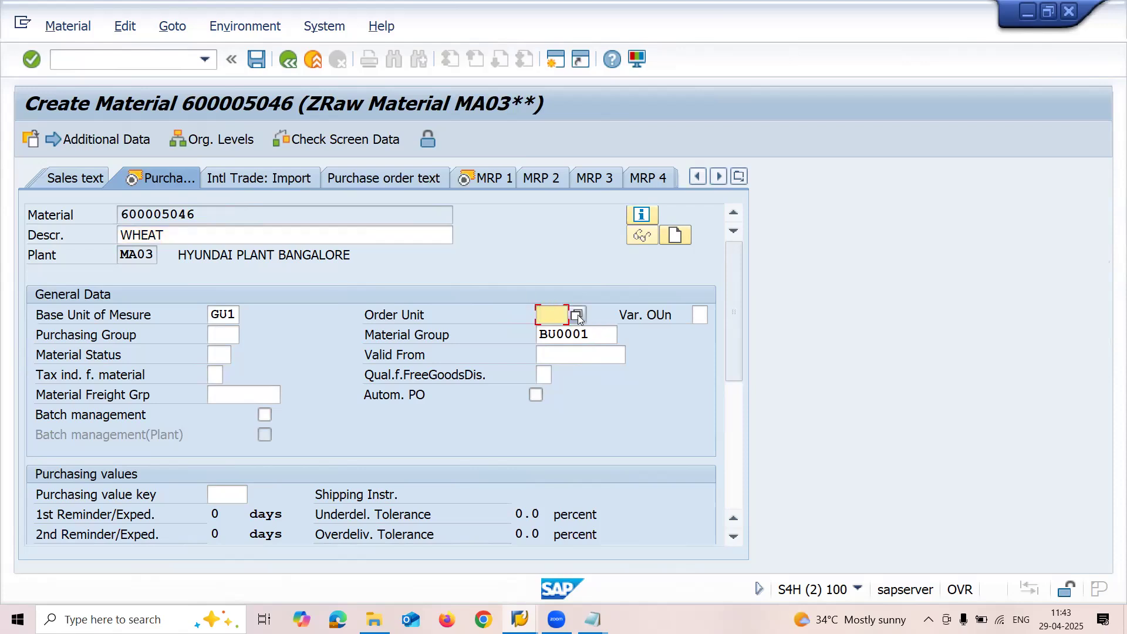
{"action": "type", "text": "KG"}
{"action": "key", "text": "Return"}
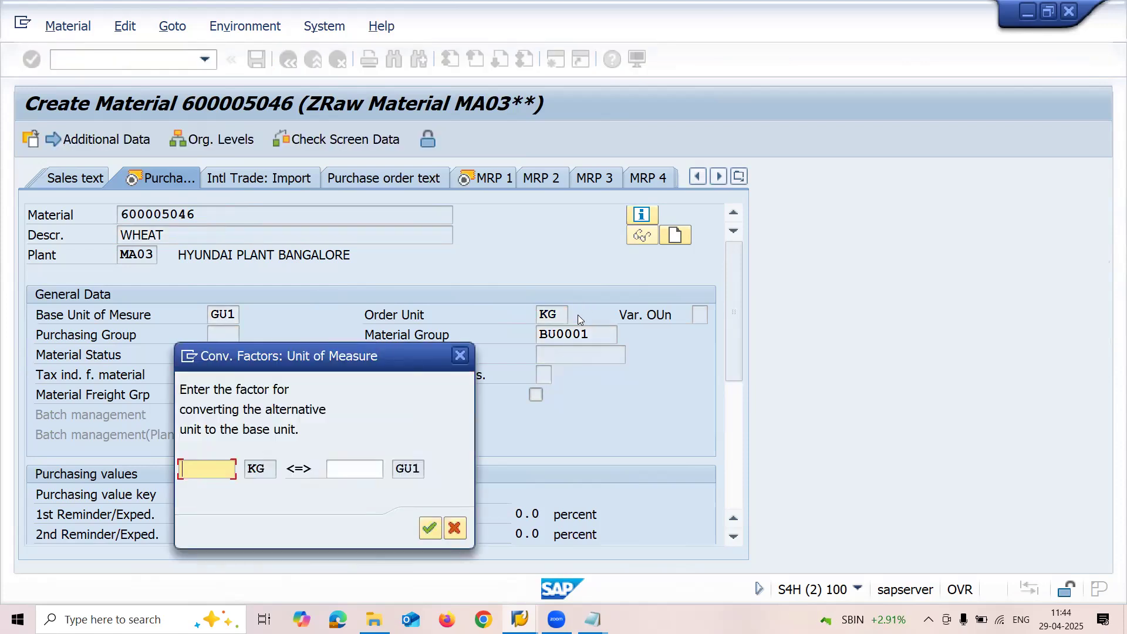
{"action": "type", "text": "100"}
{"action": "key", "text": "Tab"}
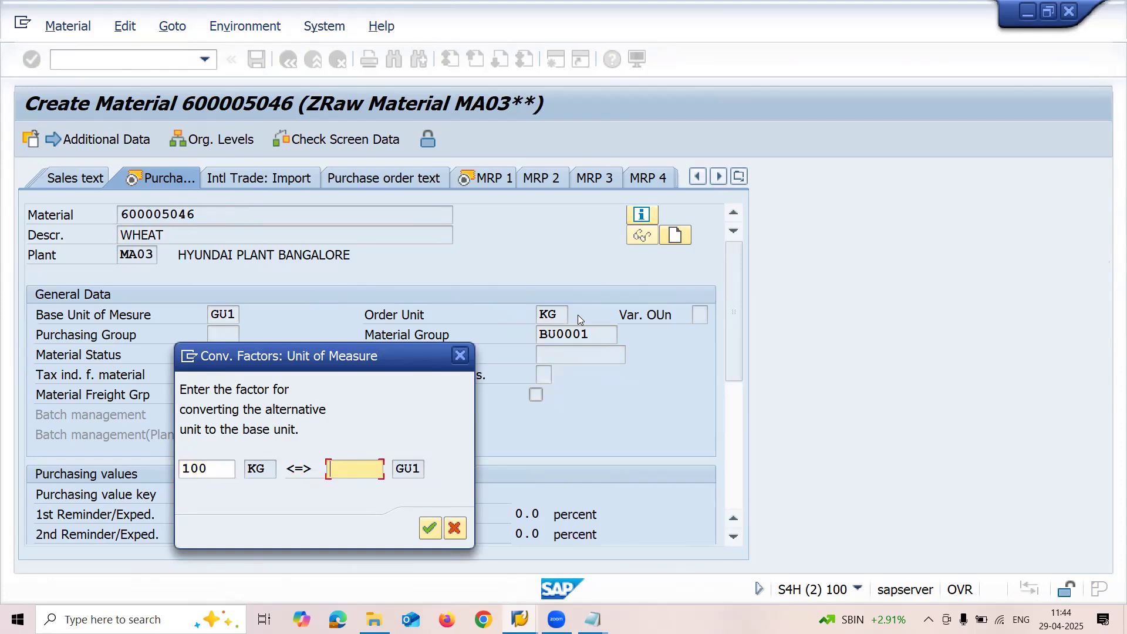
{"action": "type", "text": "5"}
{"action": "left_click", "coordinate": [200, 468]}
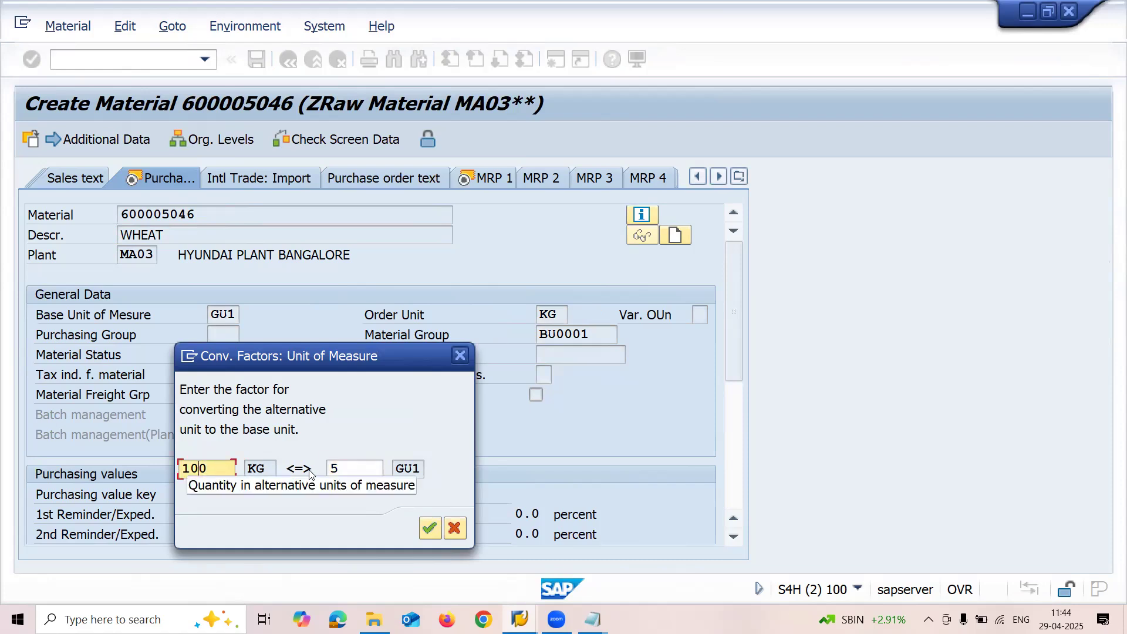
{"action": "left_click", "coordinate": [345, 467]}
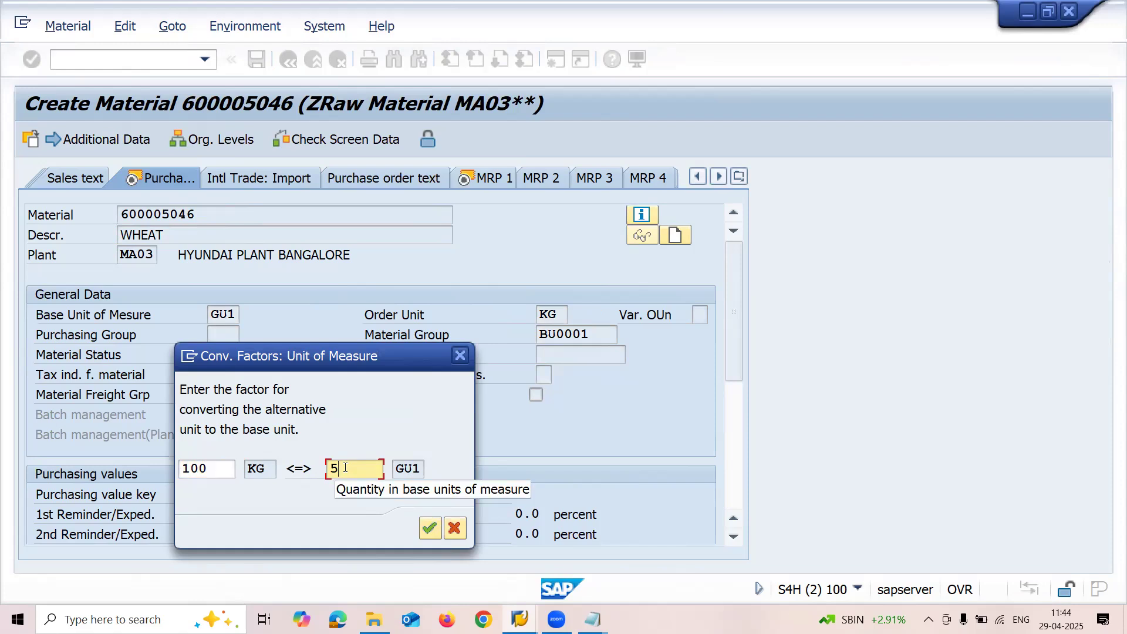
{"action": "left_click", "coordinate": [427, 526]}
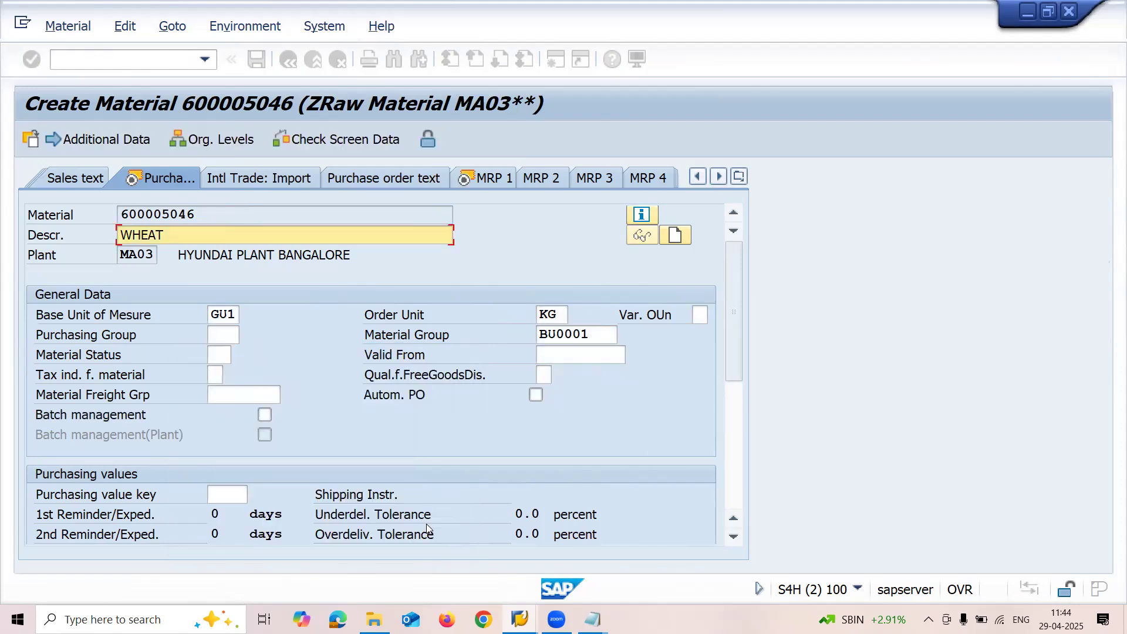
Step: Set MRP type ND for WHEAT in the MRP 1 view
{"action": "key", "text": "Return"}
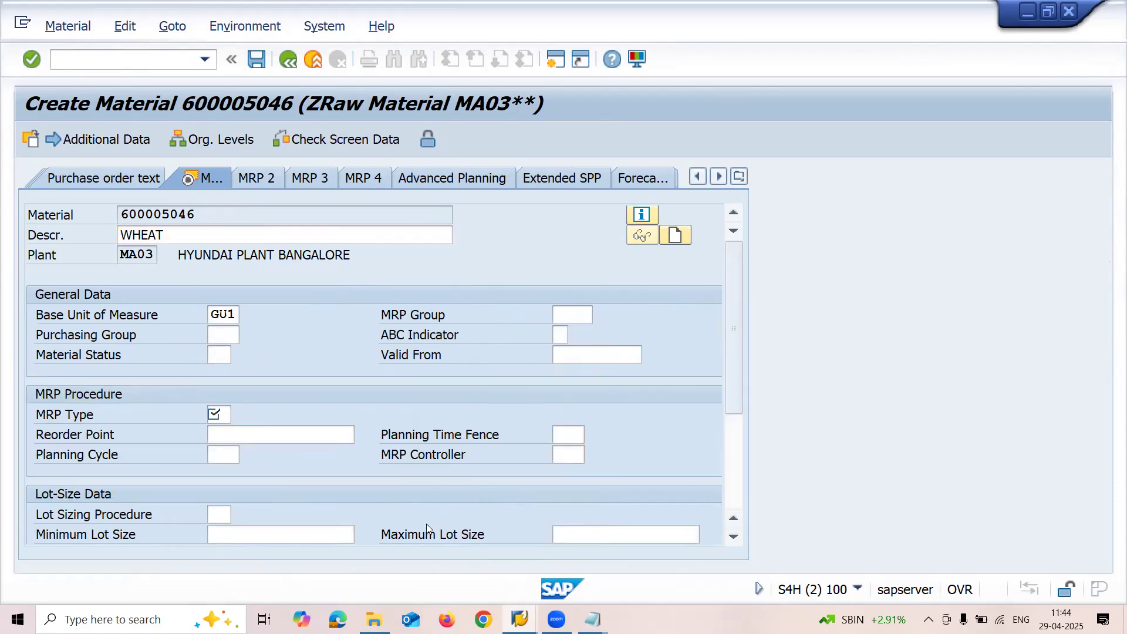
{"action": "key", "text": "Return"}
{"action": "key", "text": "Down"}
{"action": "key", "text": "Up"}
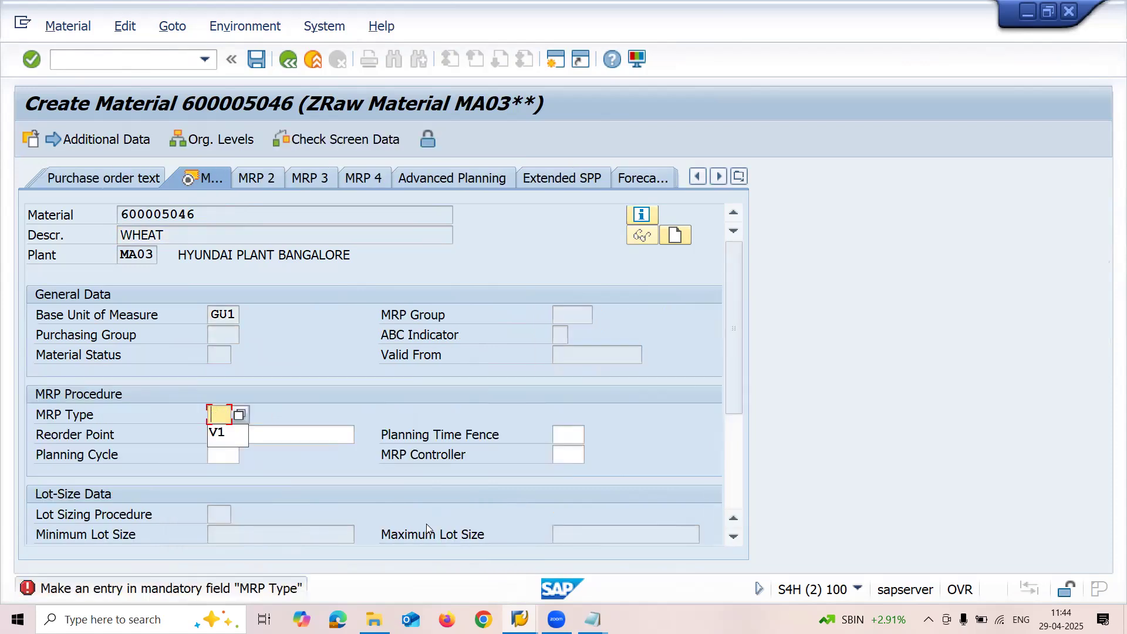
{"action": "key", "text": "Down"}
{"action": "key", "text": "Down"}
{"action": "key", "text": "Return"}
{"action": "key", "text": "Return"}
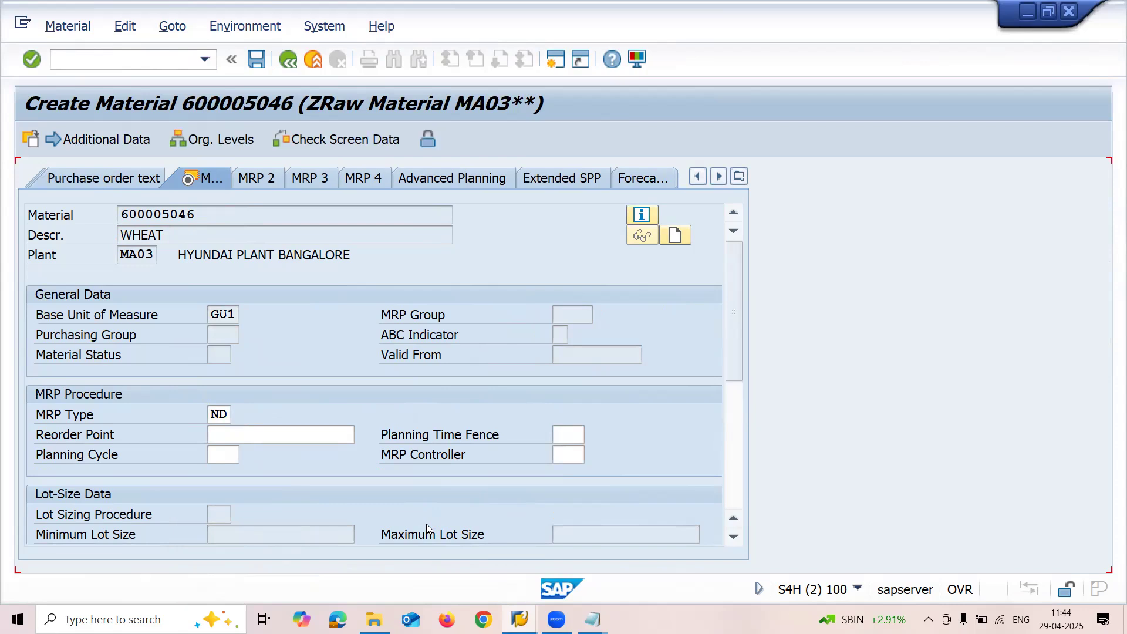
Step: Enter 1 GR slip in the storage data and advance to Accounting 1
{"action": "key", "text": "Return"}
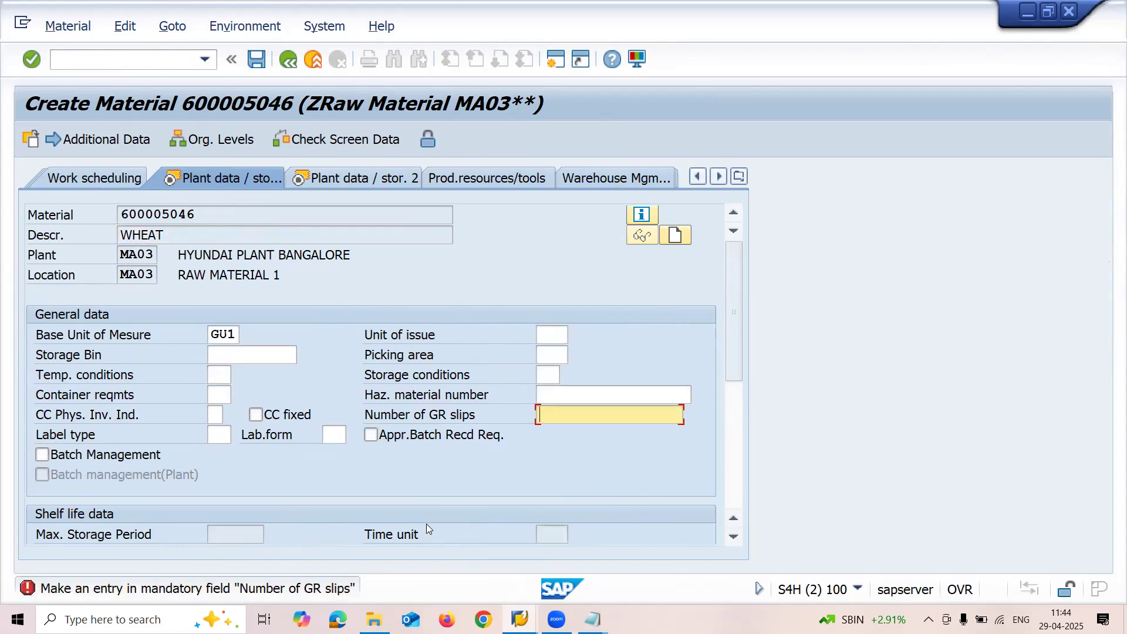
{"action": "type", "text": "1"}
{"action": "key", "text": "Return"}
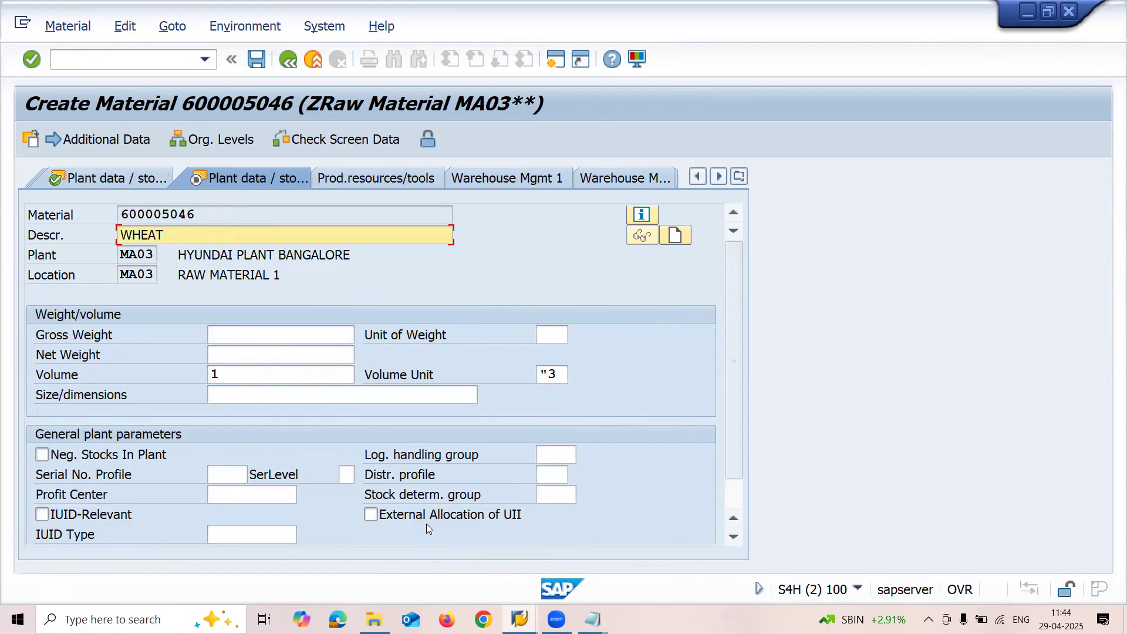
{"action": "key", "text": "Return"}
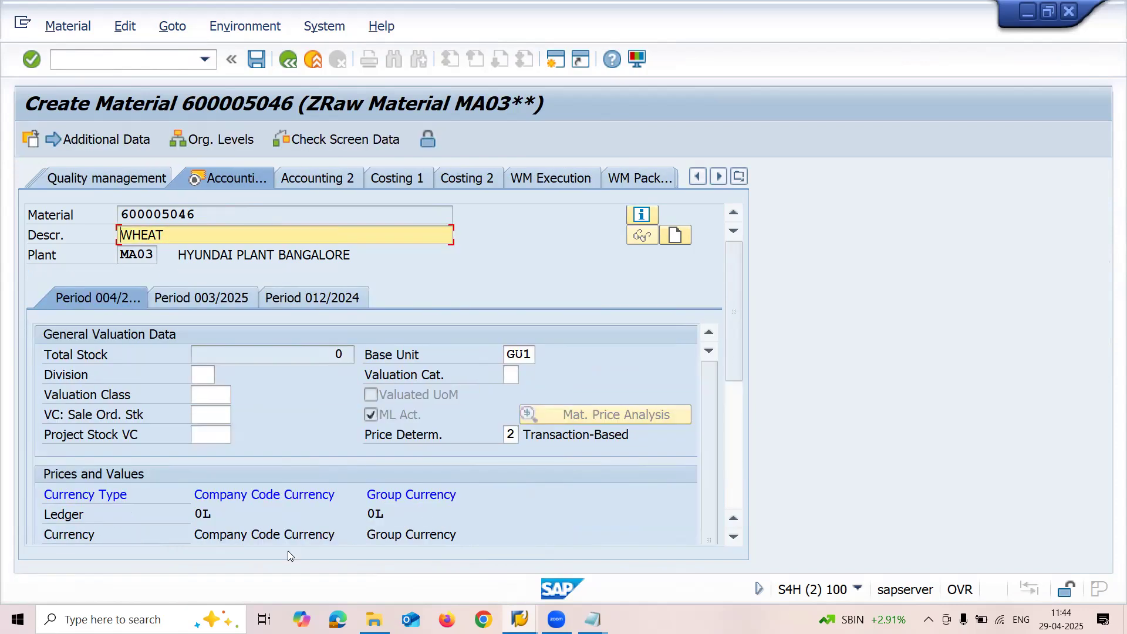
Step: Set valuation class 3000 and answer the last data screen prompt
{"action": "left_click", "coordinate": [218, 392]}
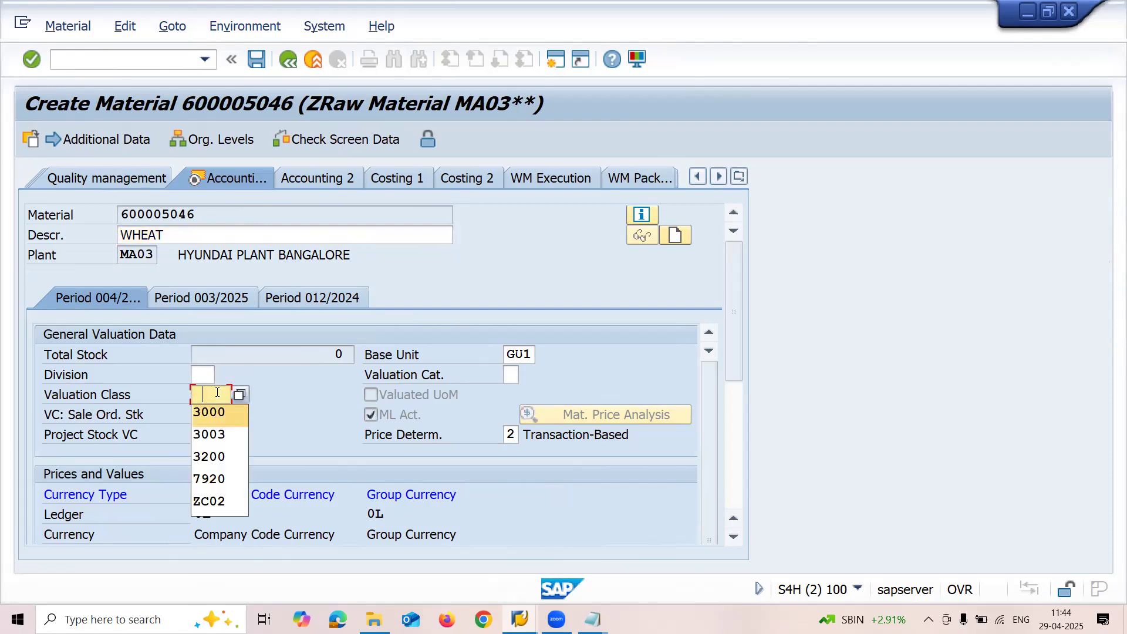
{"action": "type", "text": "3000"}
{"action": "key", "text": "Return"}
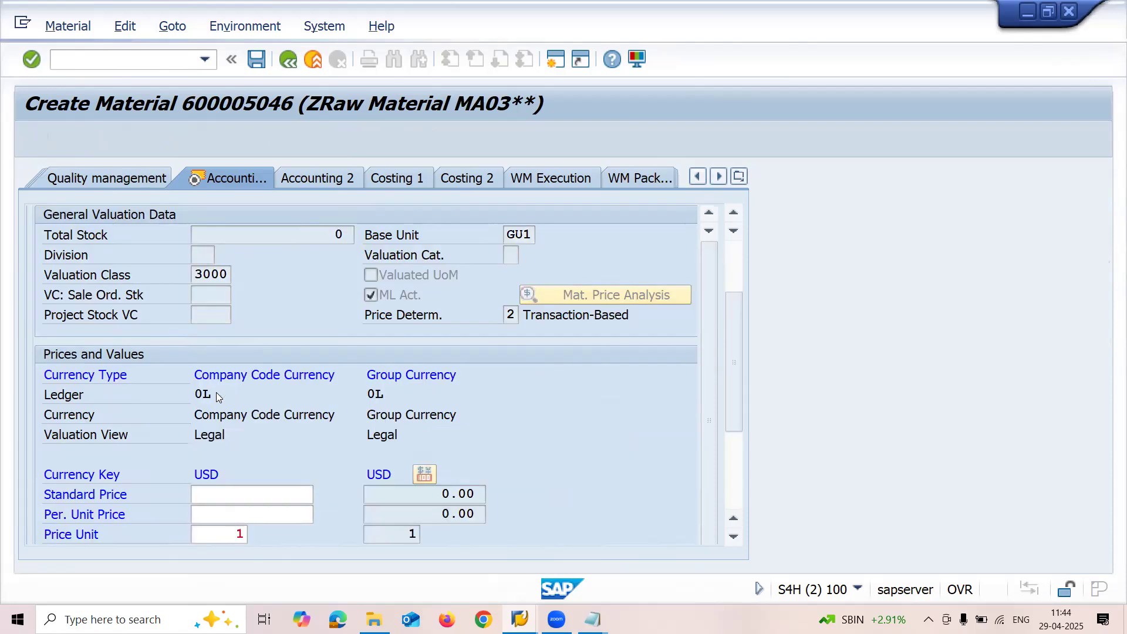
{"action": "key", "text": "Return"}
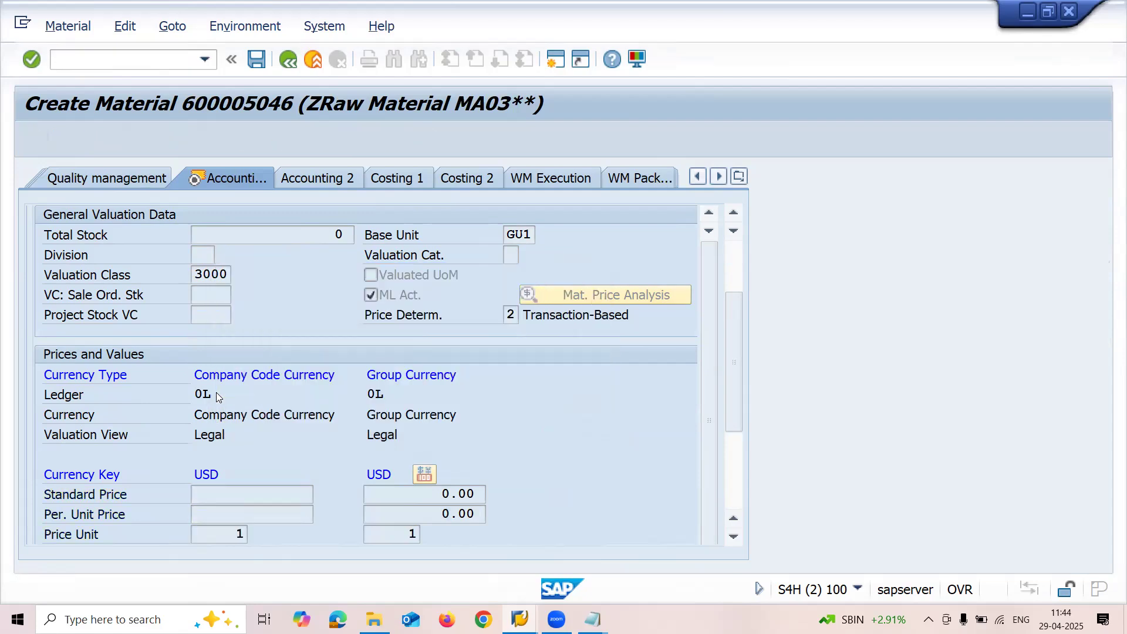
Step: Enter availability check 01, copy the material number, and continue through the remaining views
{"action": "type", "text": "01"}
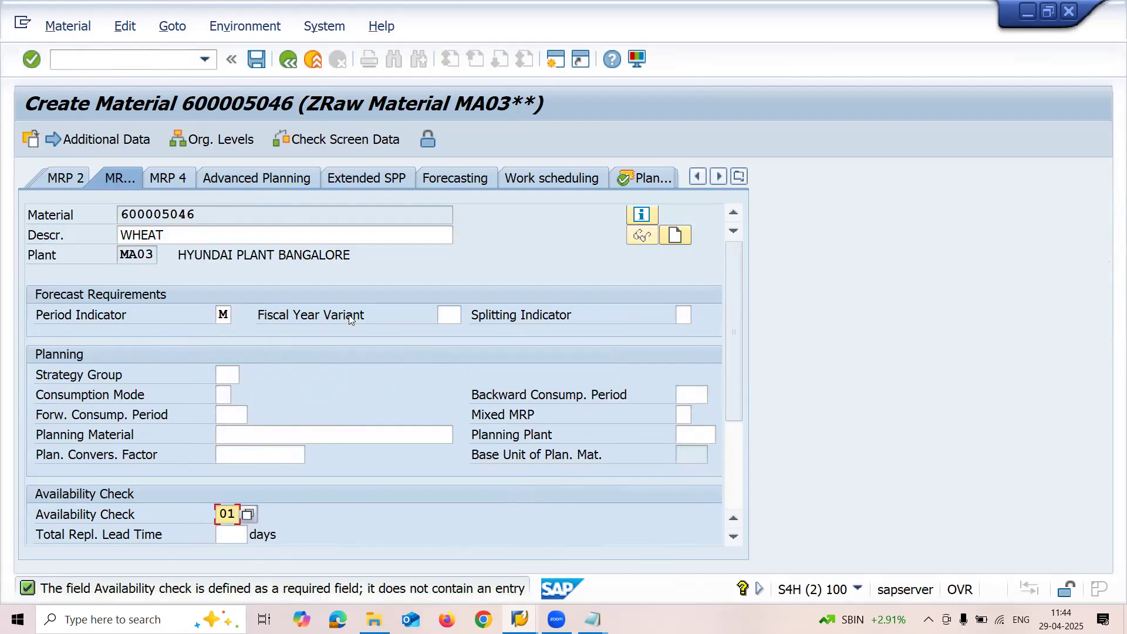
{"action": "left_click", "coordinate": [271, 212]}
{"action": "double_click", "coordinate": [271, 212]}
{"action": "key", "text": "ctrl+c"}
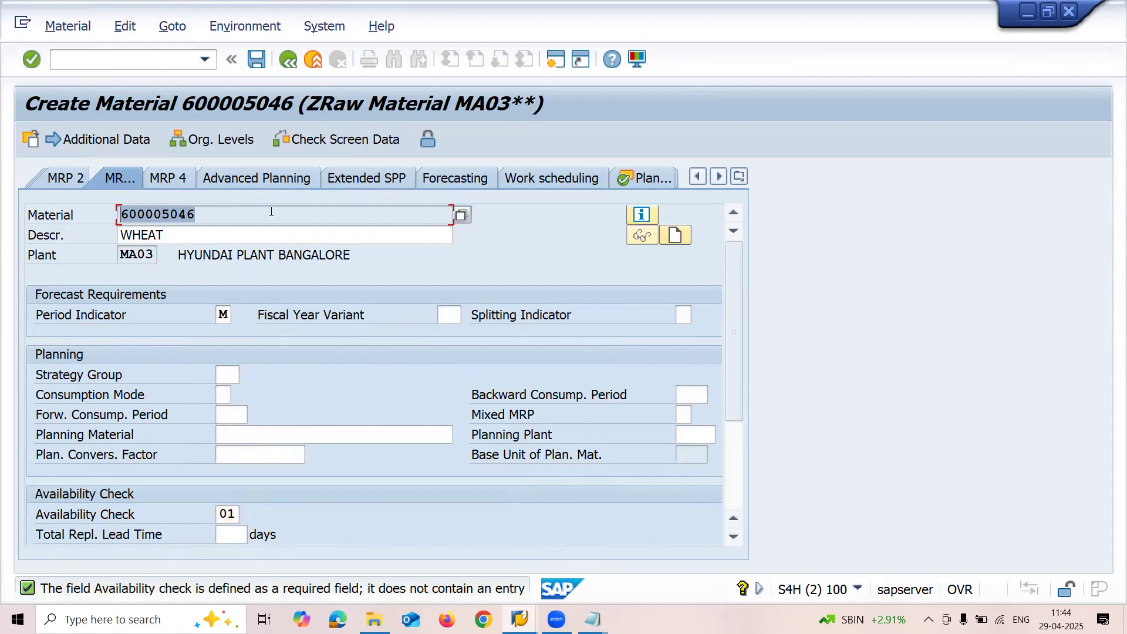
{"action": "left_click", "coordinate": [272, 211]}
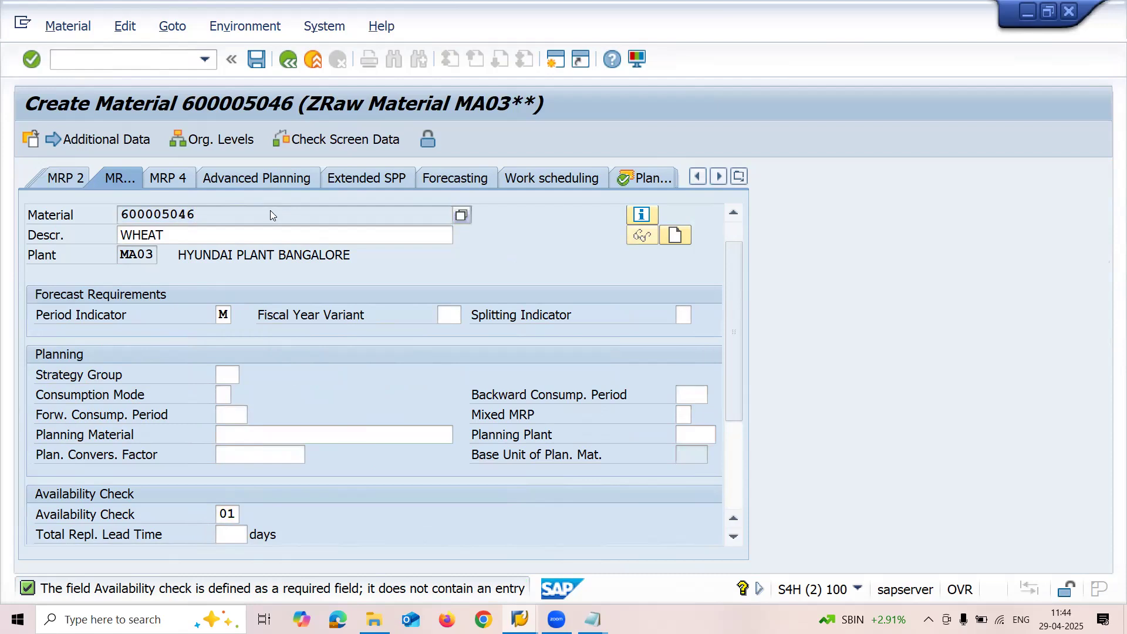
{"action": "key", "text": "Return"}
{"action": "key", "text": "Return"}
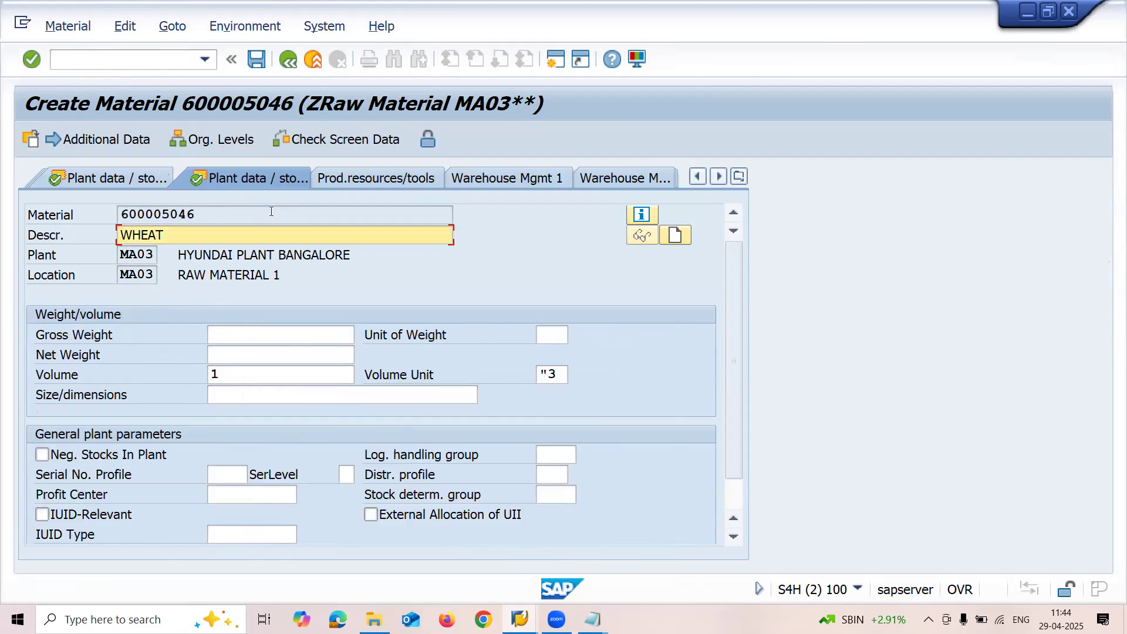
{"action": "key", "text": "Return"}
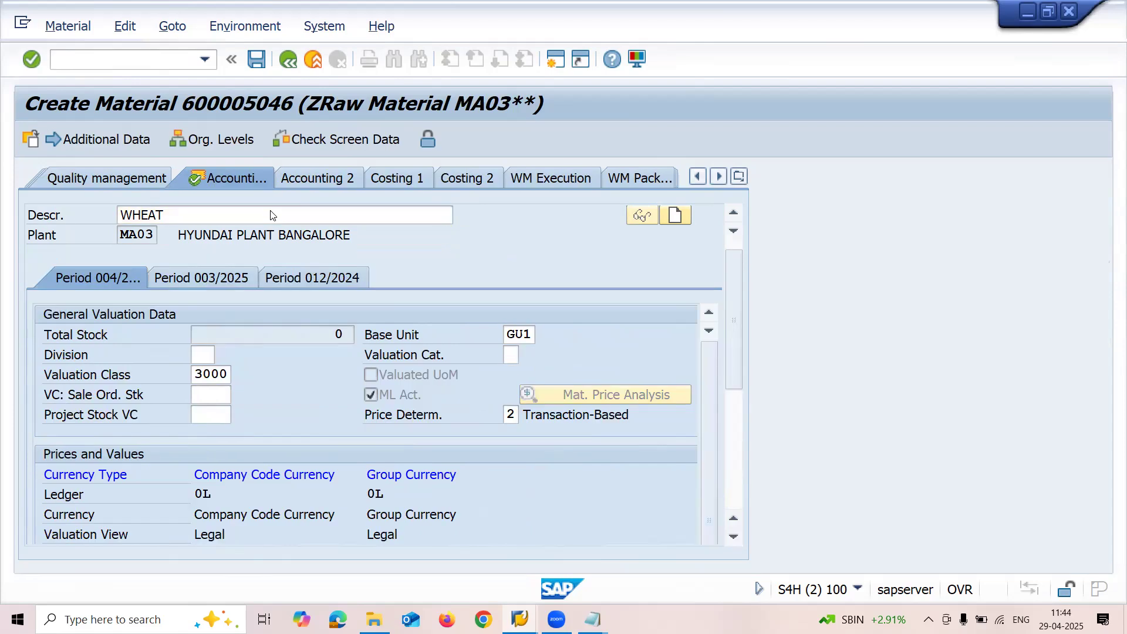
{"action": "key", "text": "Return"}
{"action": "key", "text": "Return"}
{"action": "key", "text": "Return"}
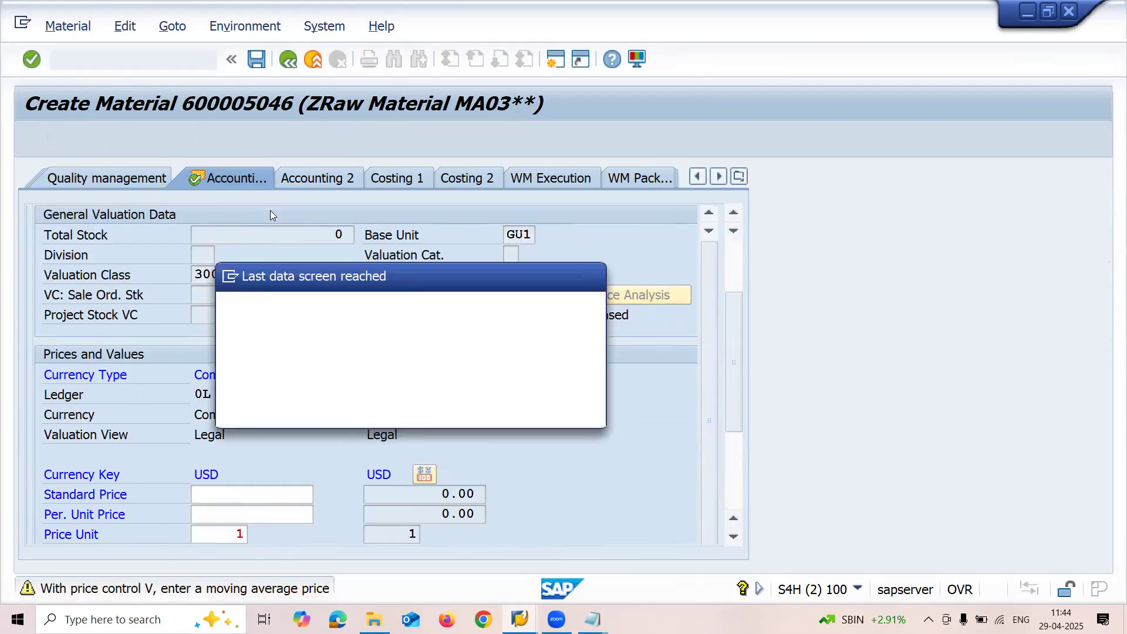
{"action": "key", "text": "Return"}
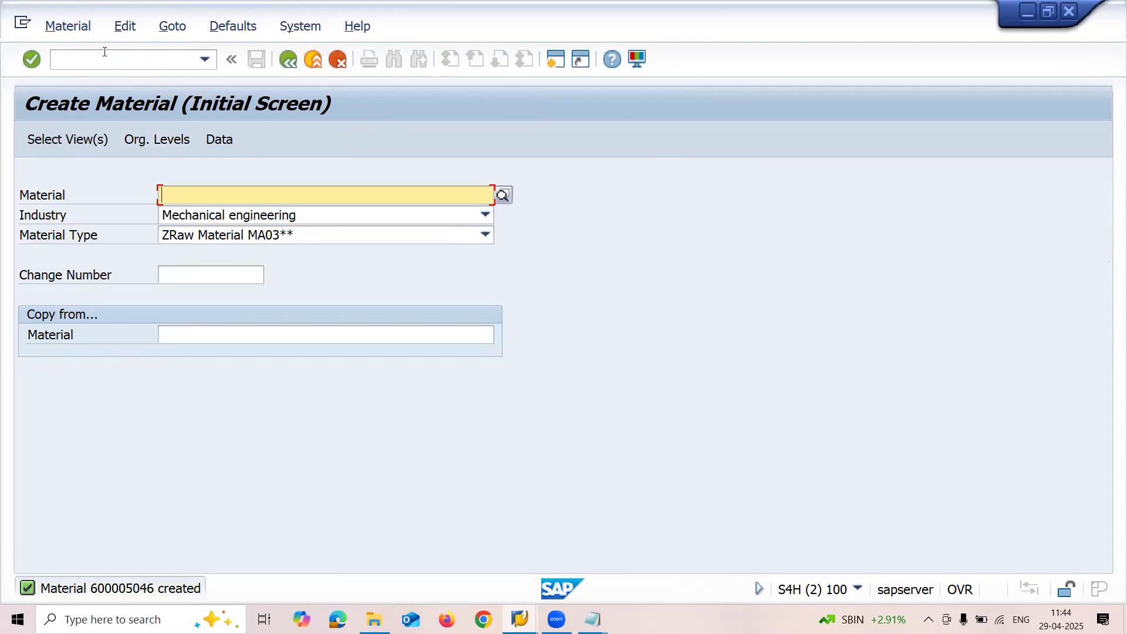
Step: Paste material number 600005046 on a new line in the Notepad note, then return to SAP
{"action": "mouse_move", "coordinate": [592, 619]}
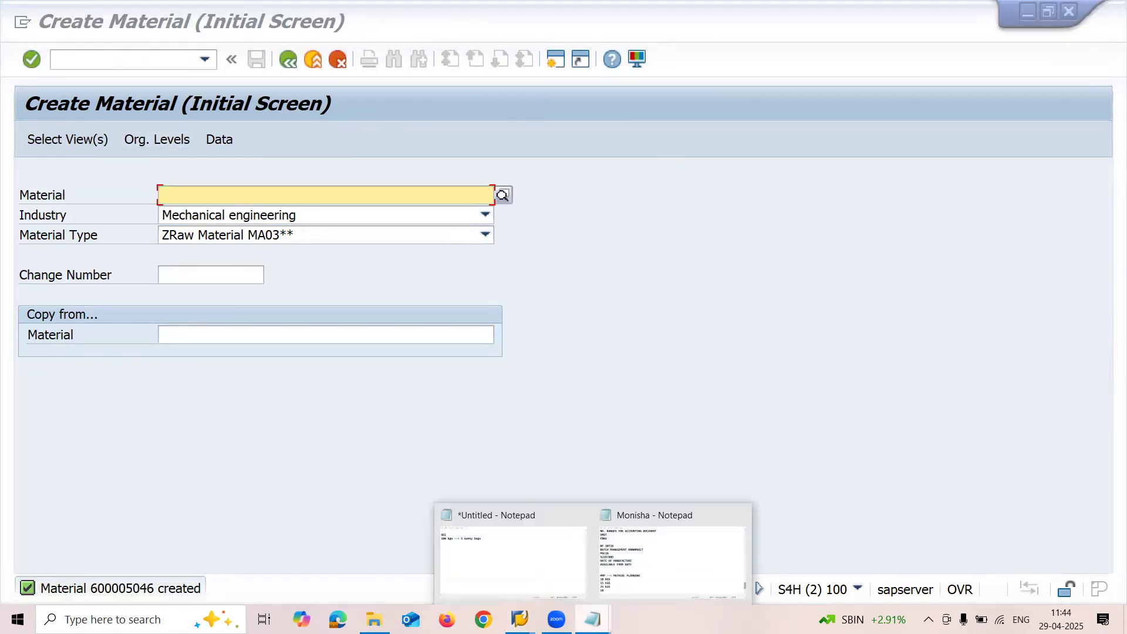
{"action": "left_click", "coordinate": [523, 578]}
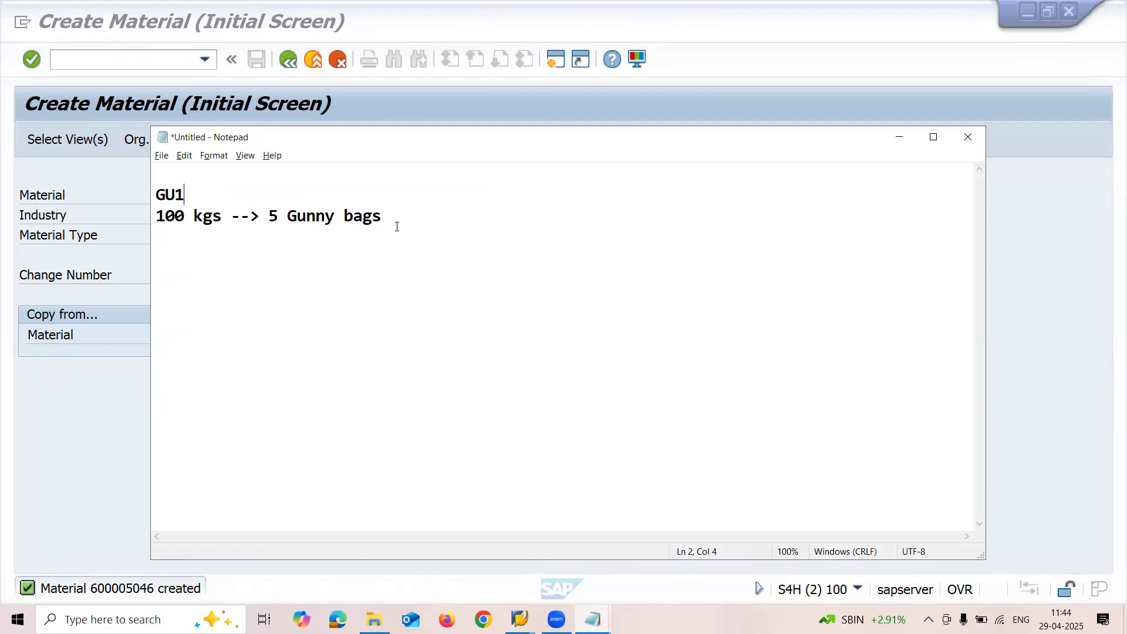
{"action": "left_click", "coordinate": [395, 225]}
{"action": "key", "text": "Return"}
{"action": "key", "text": "Return"}
{"action": "key", "text": "ctrl+v"}
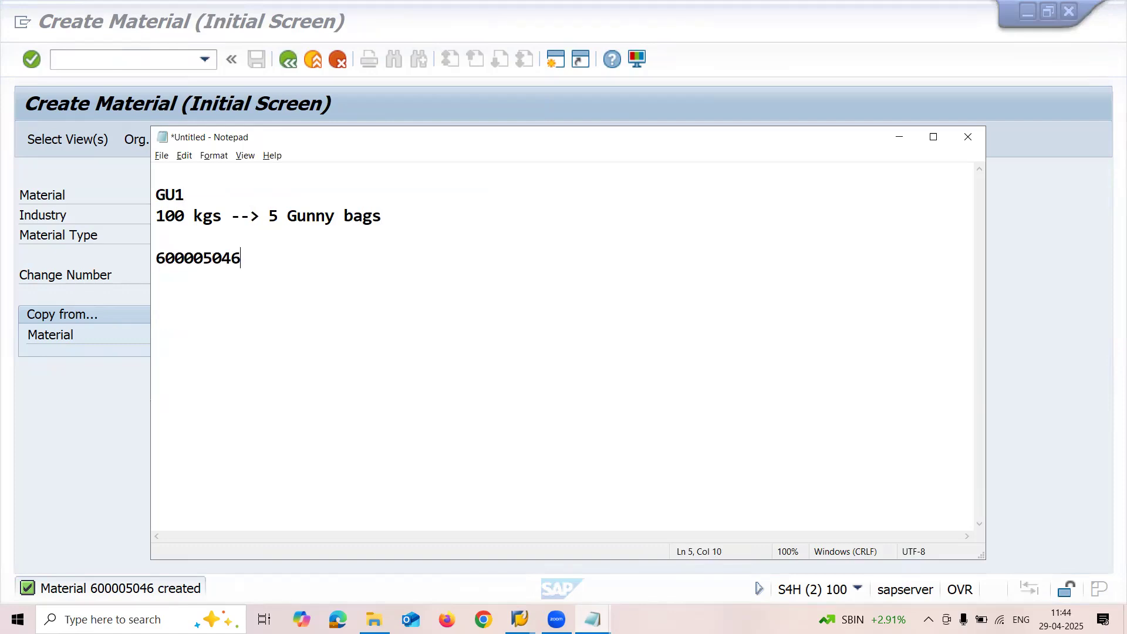
{"action": "left_click", "coordinate": [79, 8]}
Step: Open ME21N and enter the supplier number for the new purchase order
{"action": "left_click", "coordinate": [98, 65]}
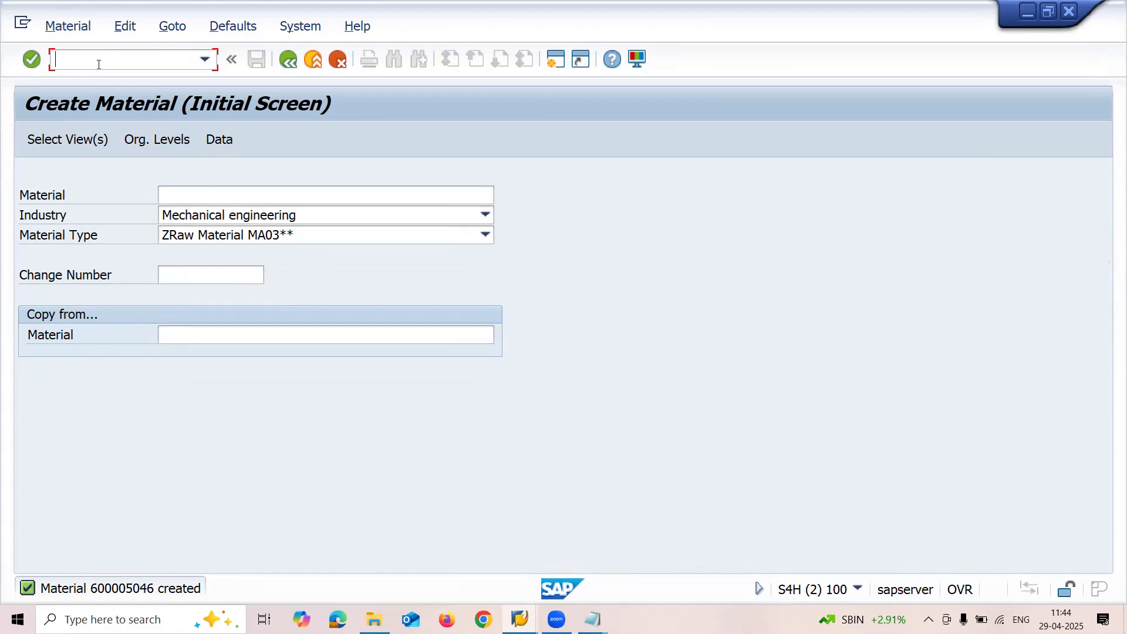
{"action": "type", "text": "/NME21N"}
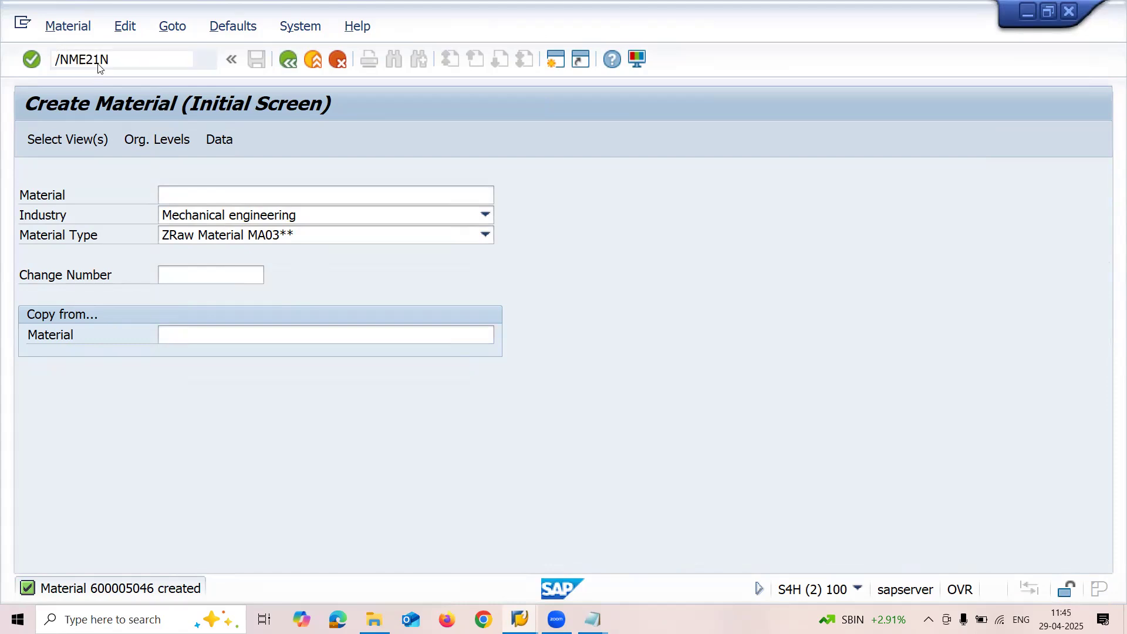
{"action": "key", "text": "Return"}
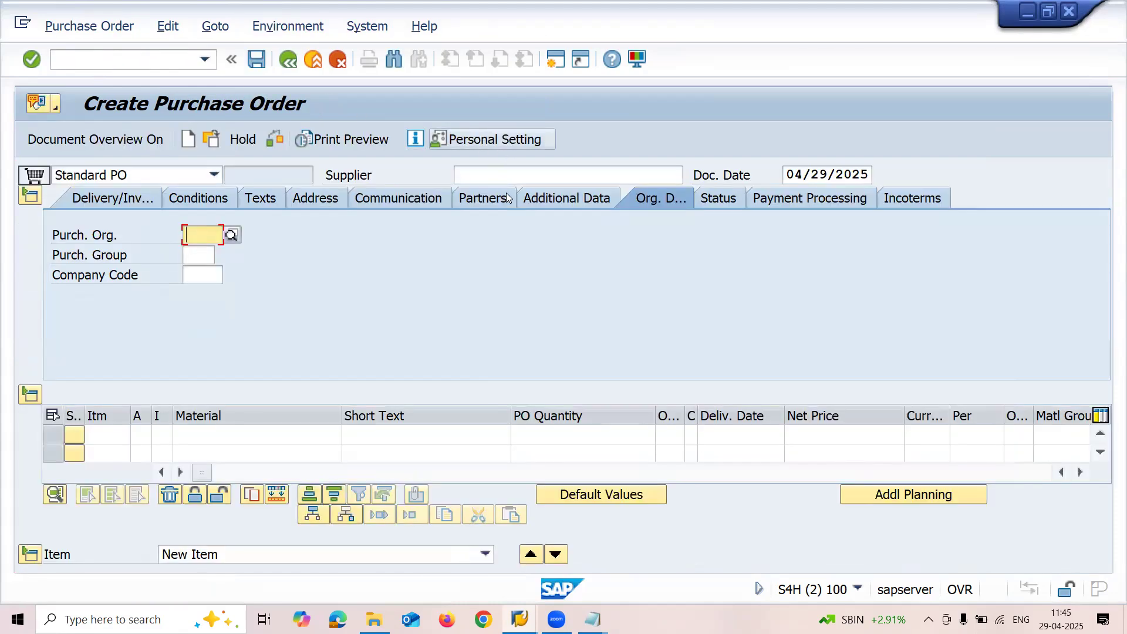
{"action": "left_click", "coordinate": [506, 177]}
{"action": "type", "text": "30"}
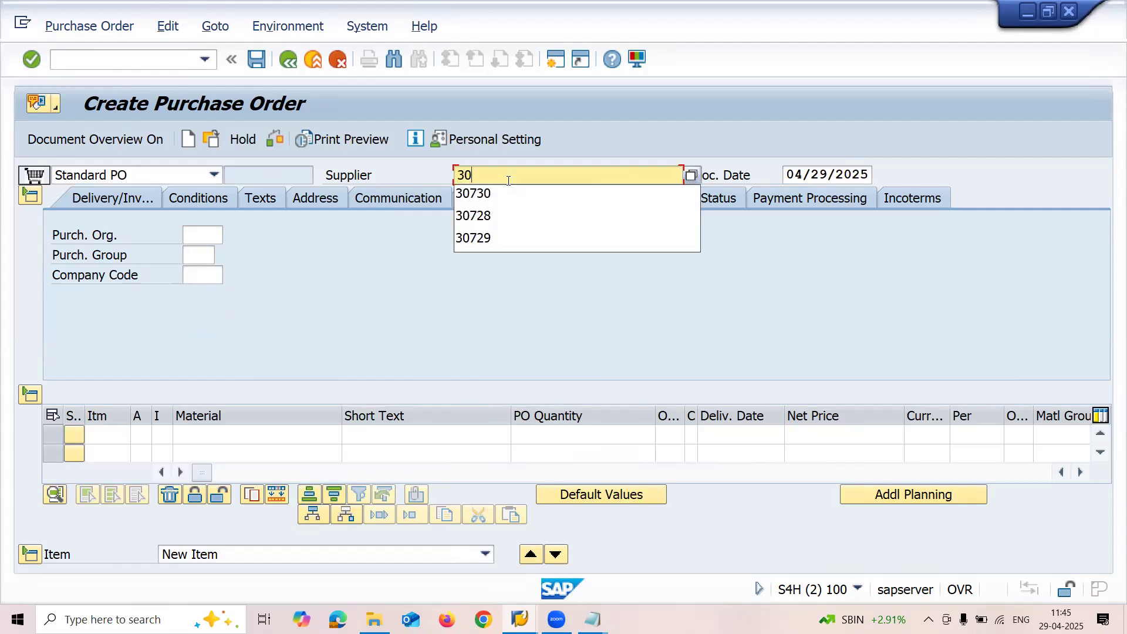
{"action": "type", "text": "728"}
{"action": "key", "text": "Return"}
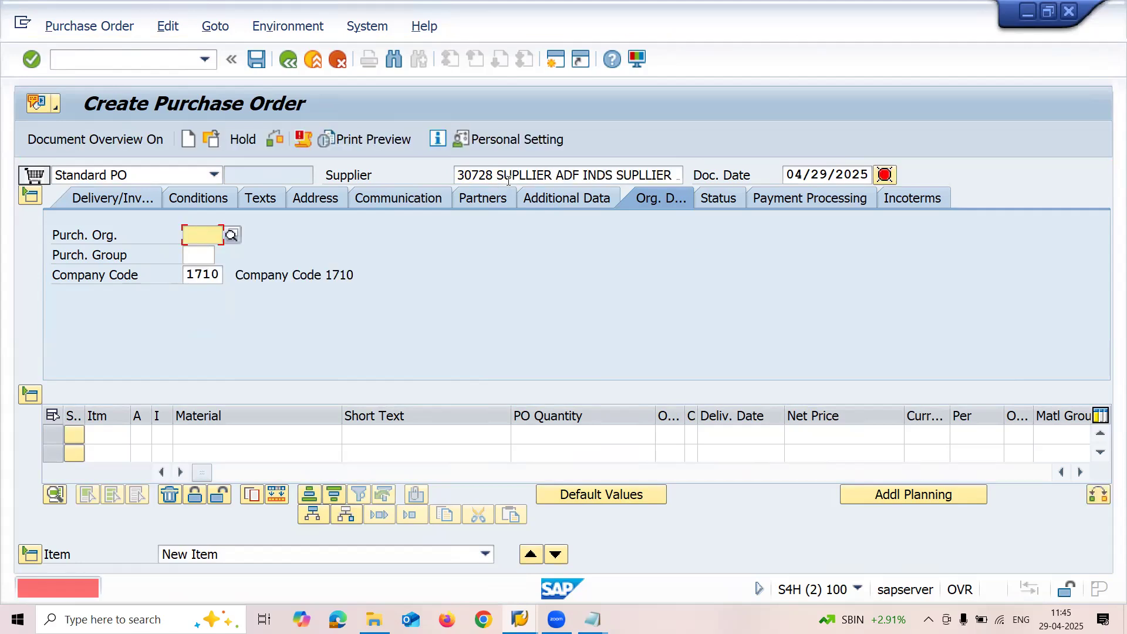
Step: Set purchasing organisation MA01 and purchasing group 001 in the org data
{"action": "key", "text": "Down"}
{"action": "key", "text": "Down"}
{"action": "key", "text": "Down"}
{"action": "key", "text": "Return"}
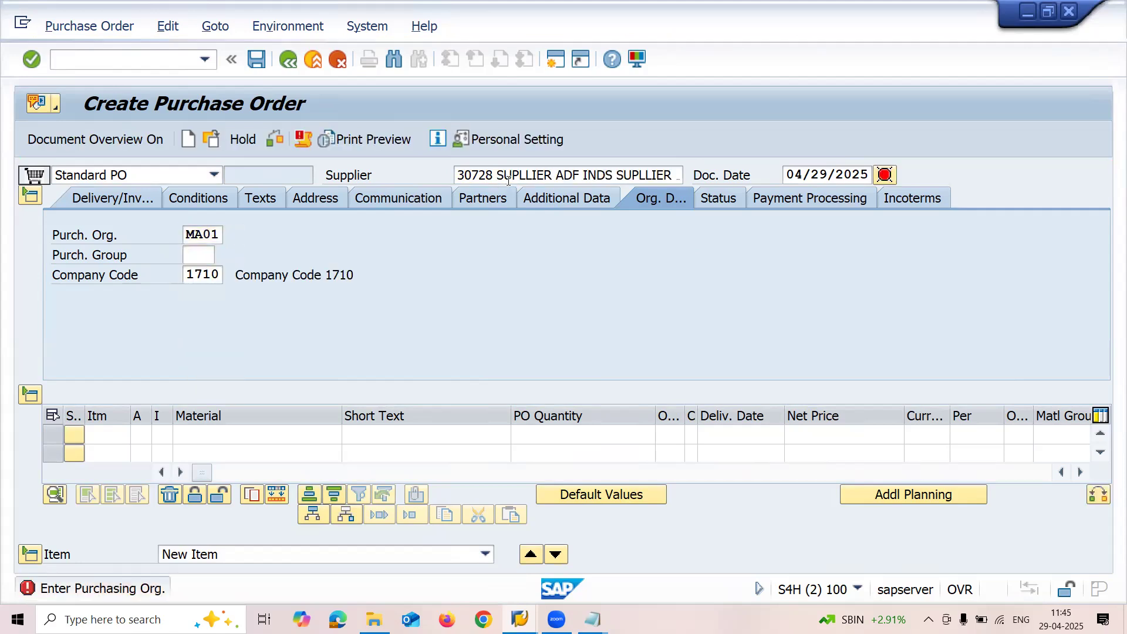
{"action": "key", "text": "Down"}
{"action": "key", "text": "Return"}
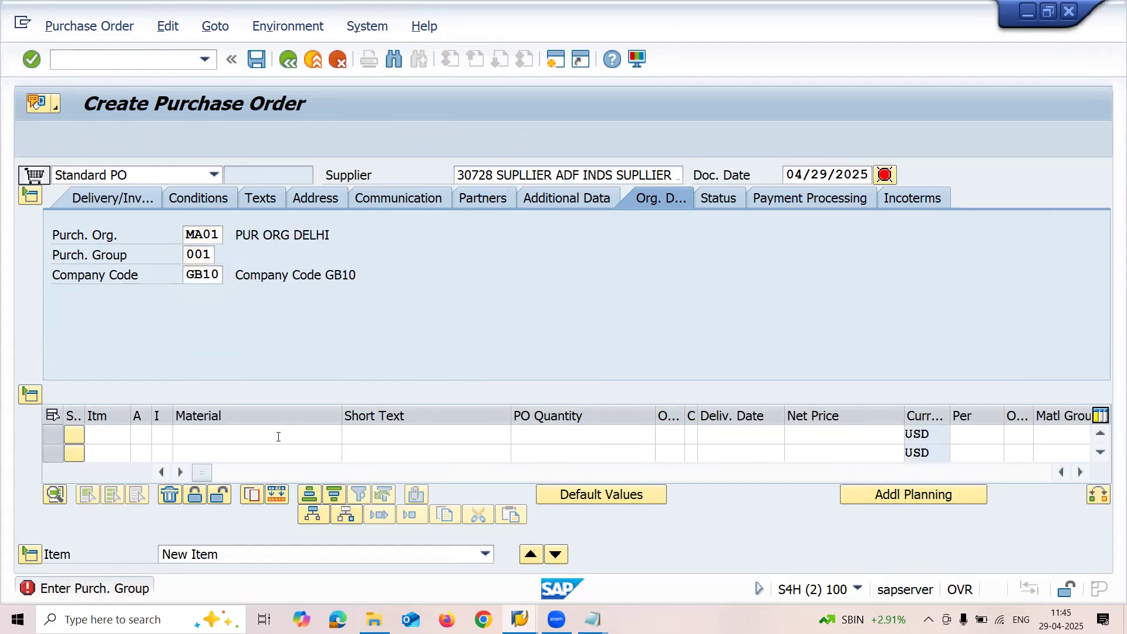
Step: Add item material 600005046 with PO quantity 100 KG
{"action": "left_click", "coordinate": [278, 436]}
{"action": "type", "text": "600005046"}
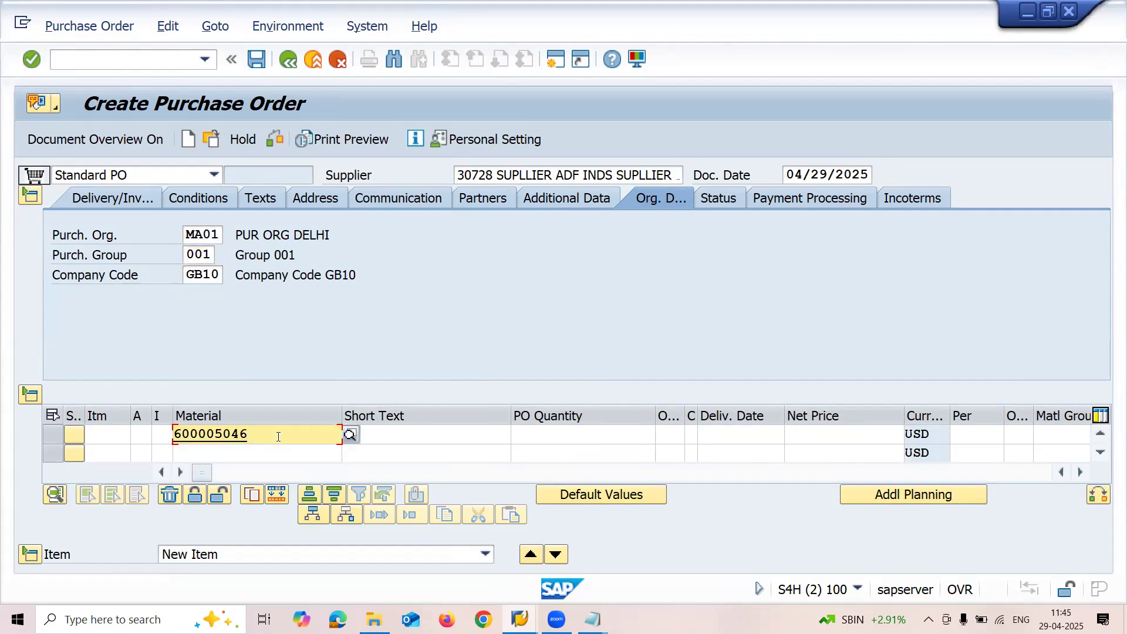
{"action": "left_click", "coordinate": [533, 443]}
{"action": "type", "text": "1"}
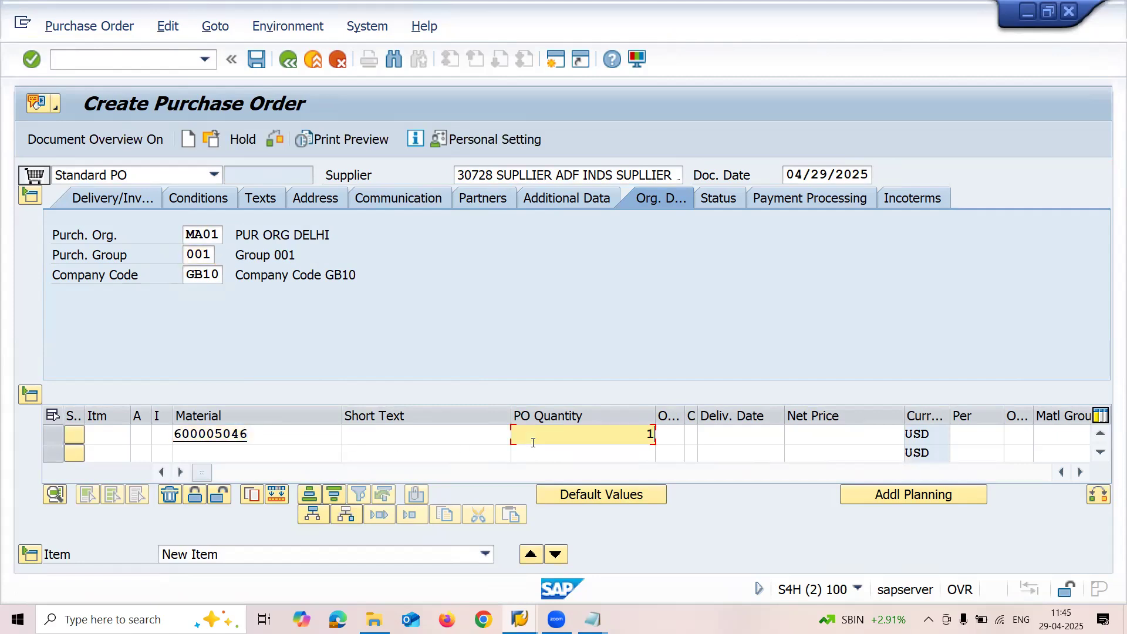
{"action": "type", "text": "00"}
{"action": "key", "text": "Return"}
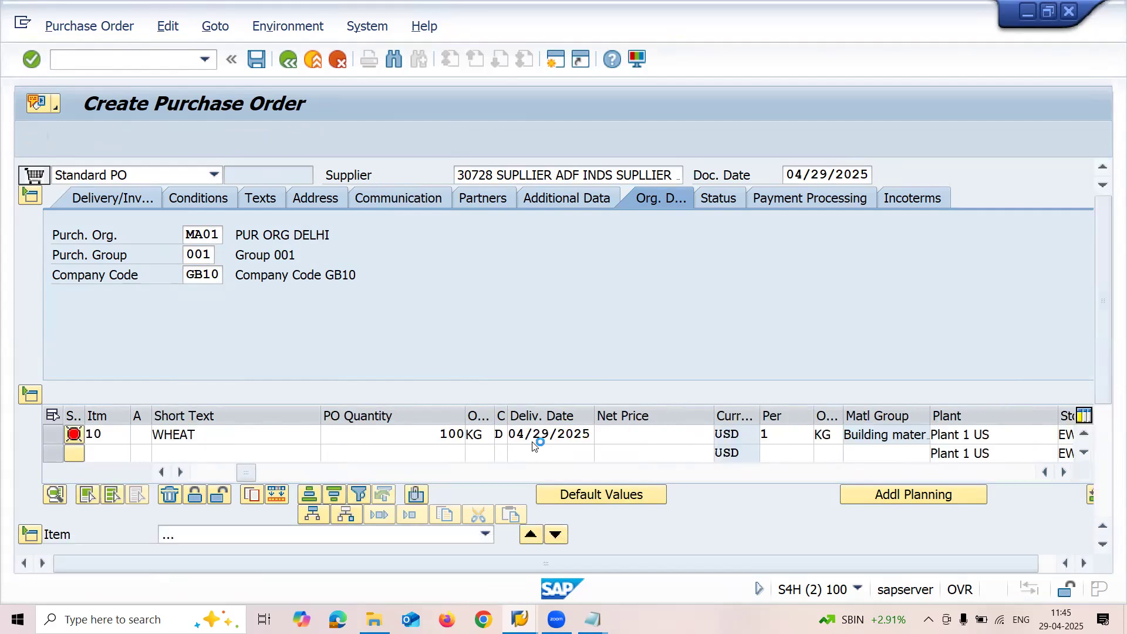
{"action": "left_click", "coordinate": [828, 435]}
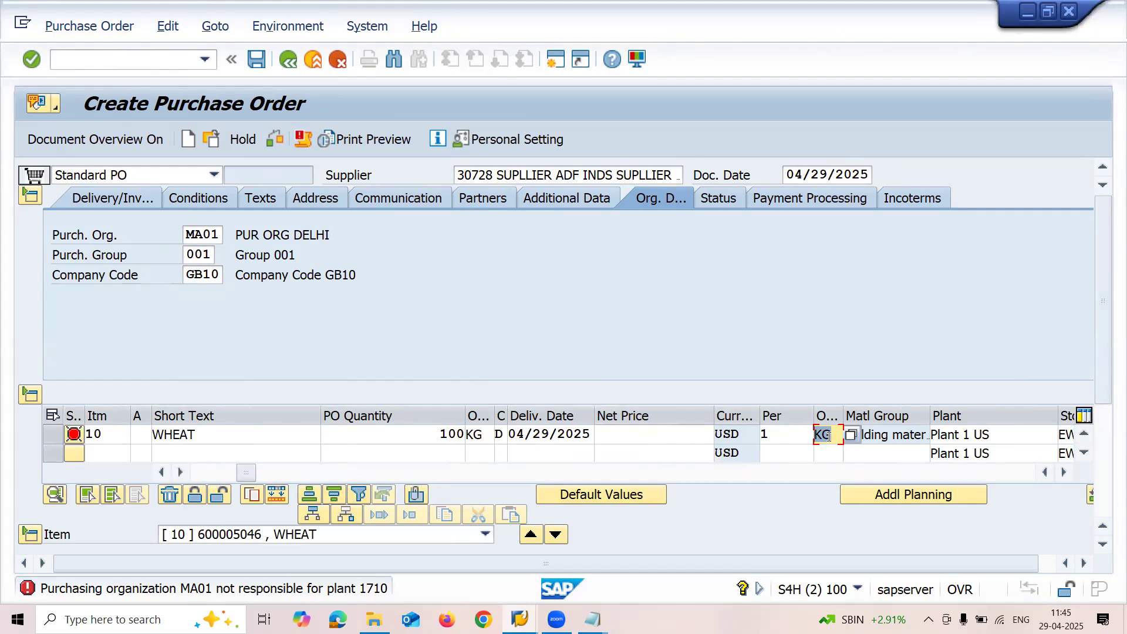
Step: Change the item's plant and storage location to MA03
{"action": "left_click", "coordinate": [996, 433]}
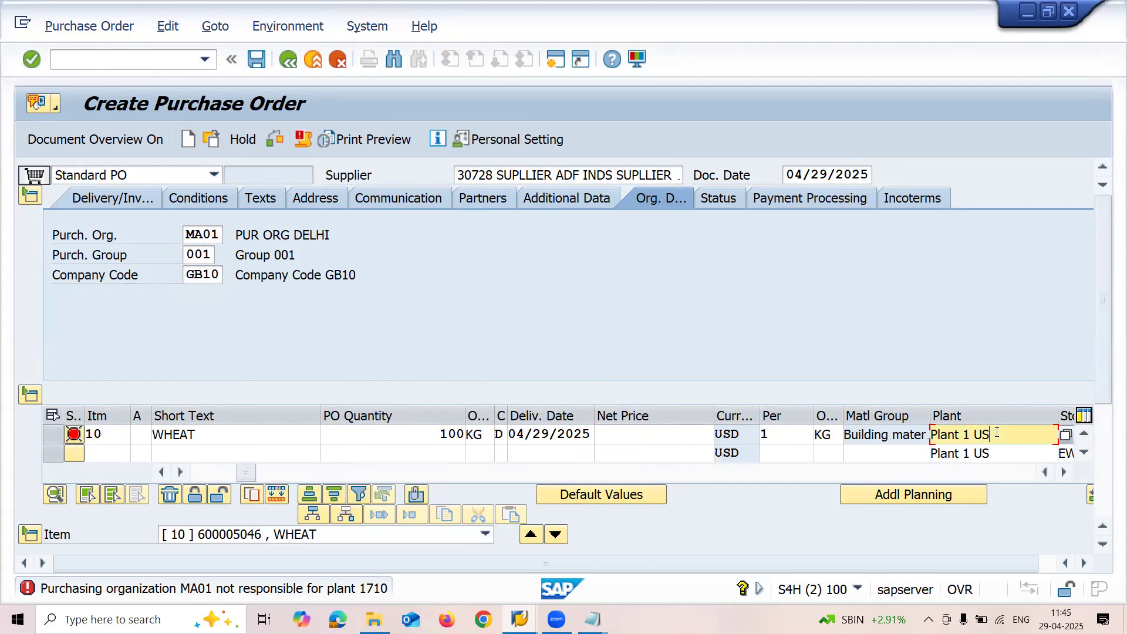
{"action": "double_click", "coordinate": [996, 433]}
{"action": "type", "text": "MA03"}
{"action": "key", "text": "Tab"}
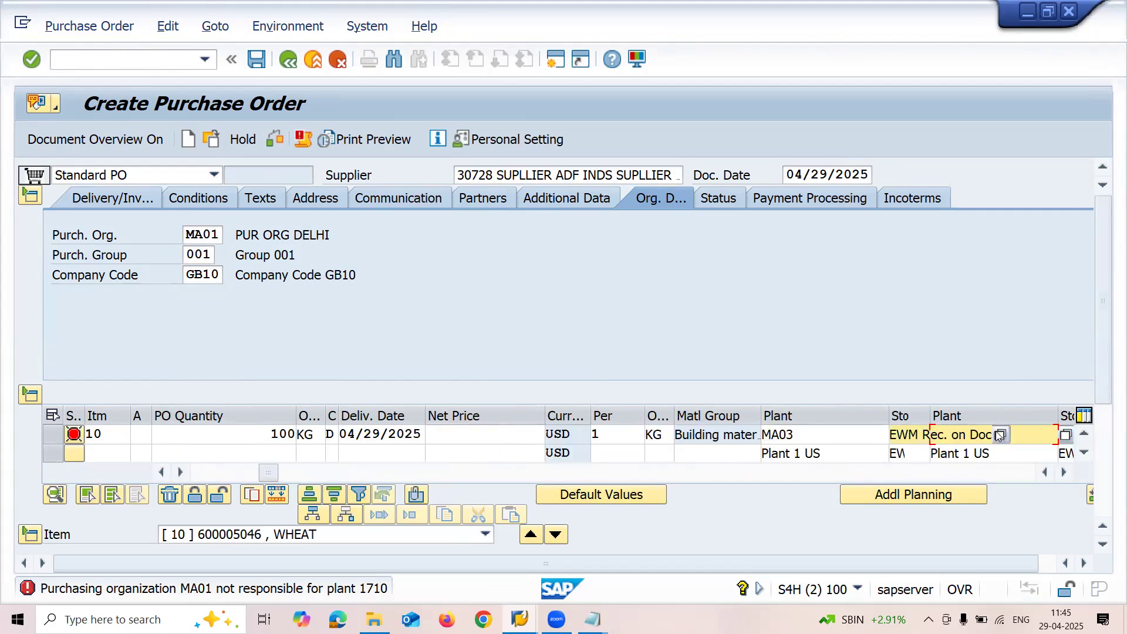
{"action": "double_click", "coordinate": [997, 434]}
{"action": "type", "text": "M"}
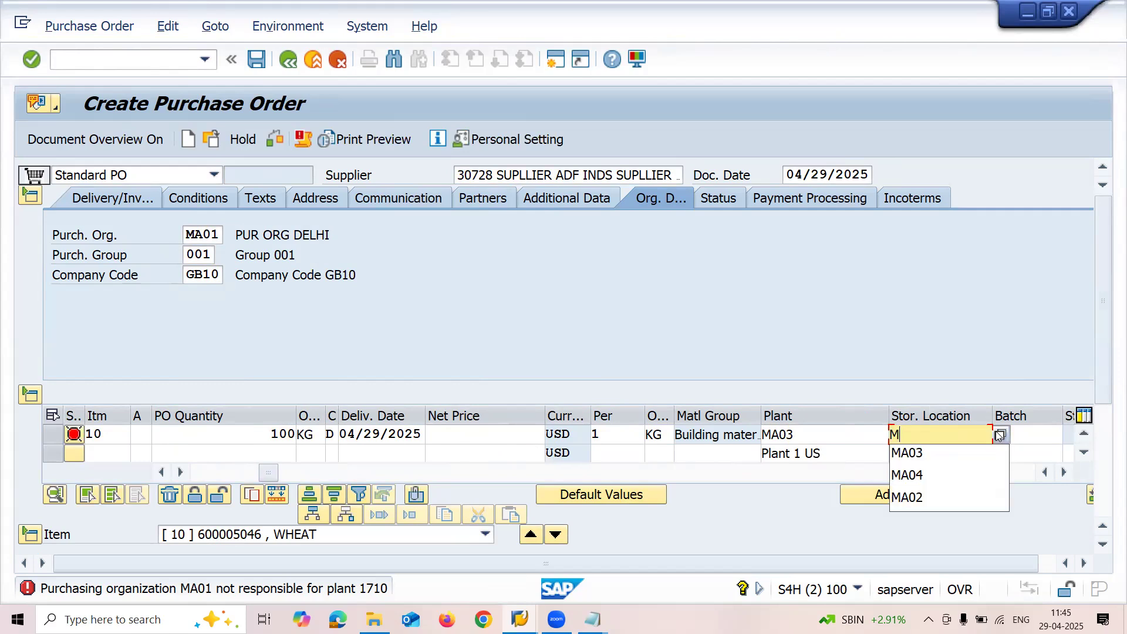
{"action": "type", "text": "A03"}
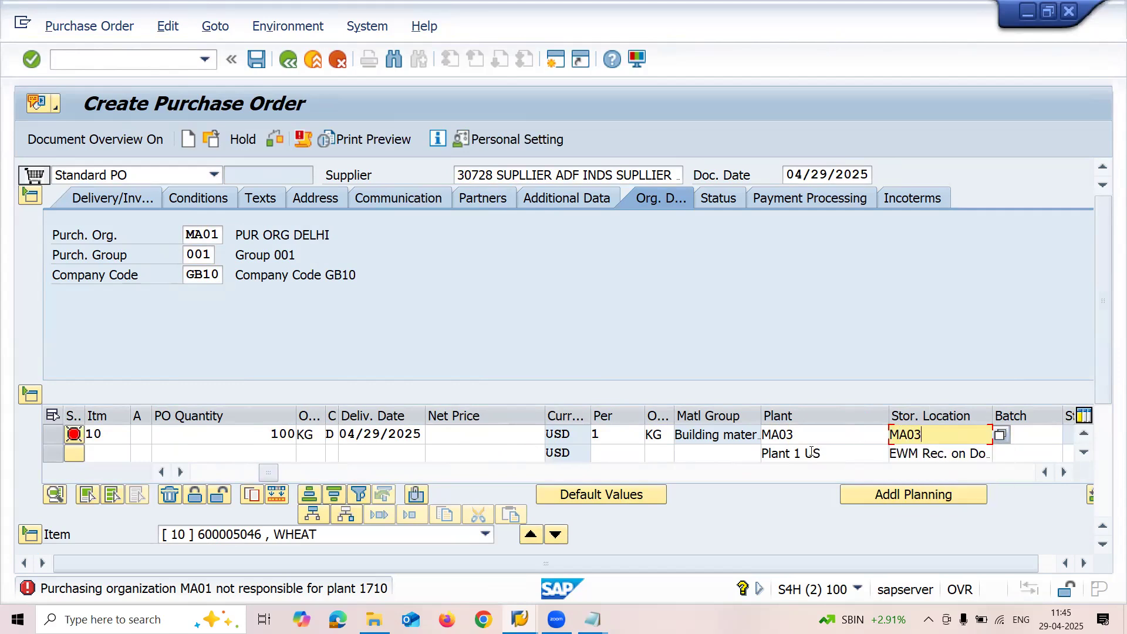
Step: Enter a net price of 20 USD for the item
{"action": "left_click", "coordinate": [533, 438]}
{"action": "type", "text": "2"}
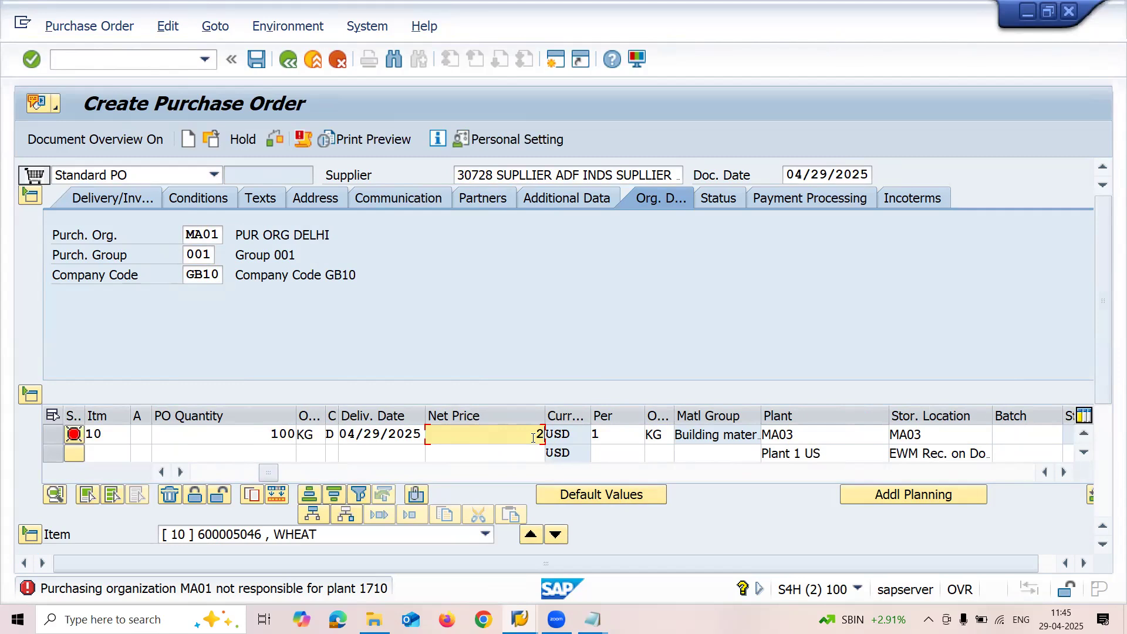
{"action": "type", "text": "0"}
{"action": "key", "text": "Return"}
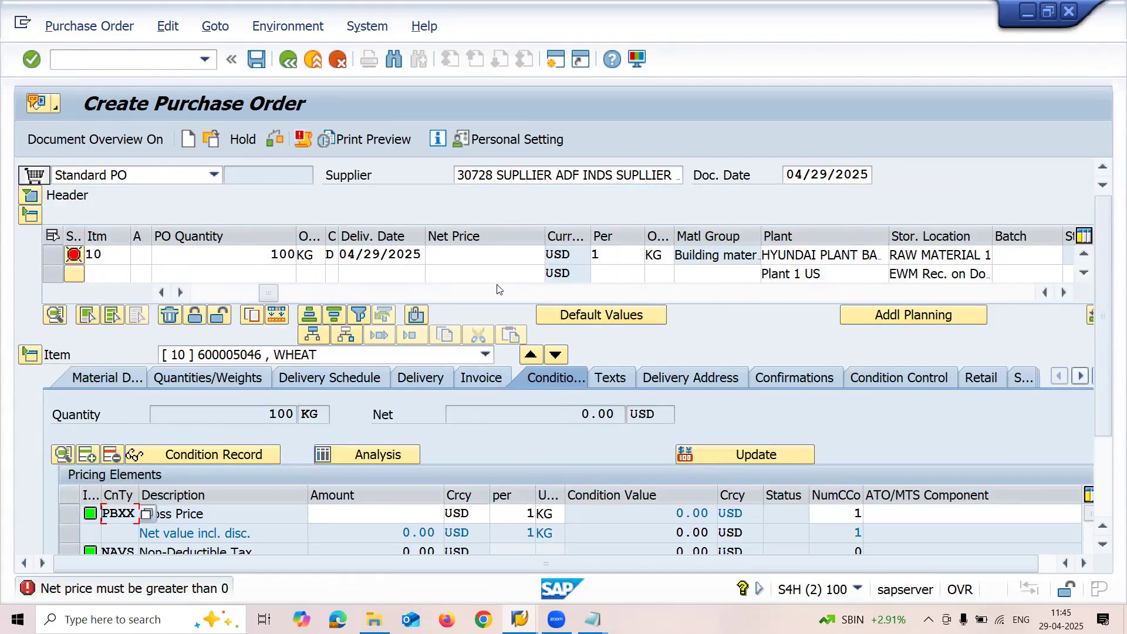
{"action": "left_click", "coordinate": [518, 256]}
{"action": "type", "text": "20"}
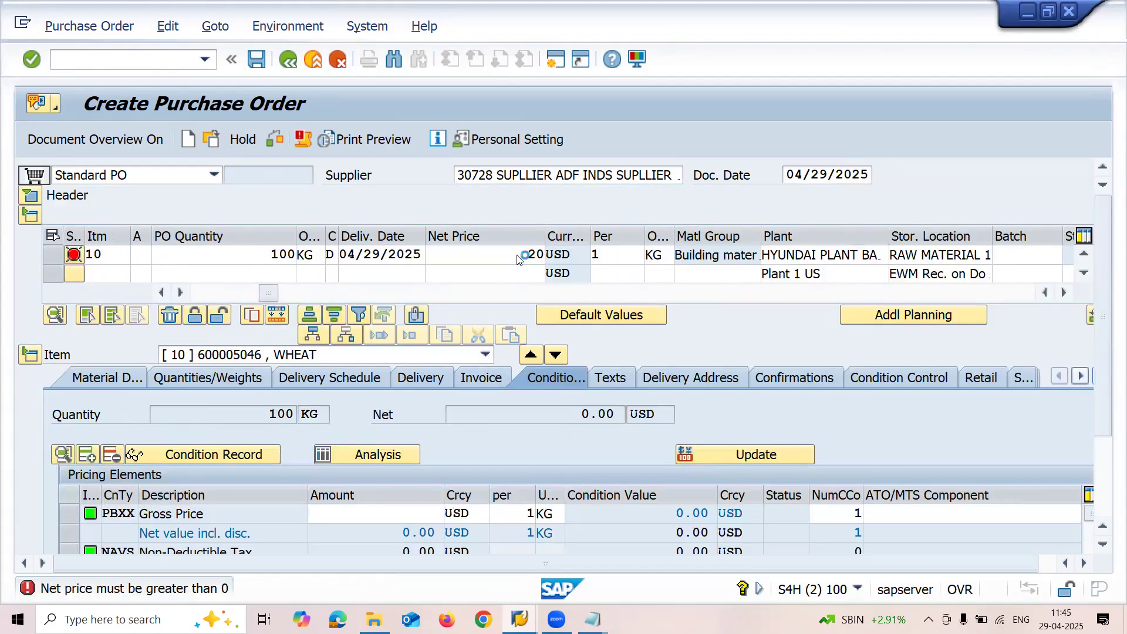
{"action": "key", "text": "Return"}
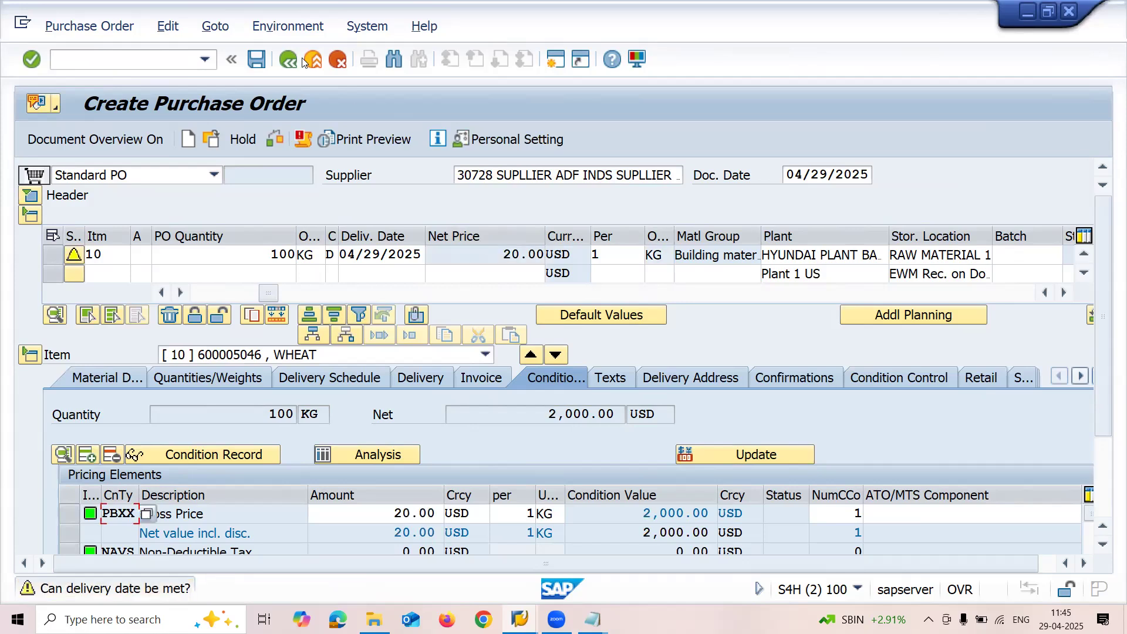
{"action": "left_click", "coordinate": [256, 59]}
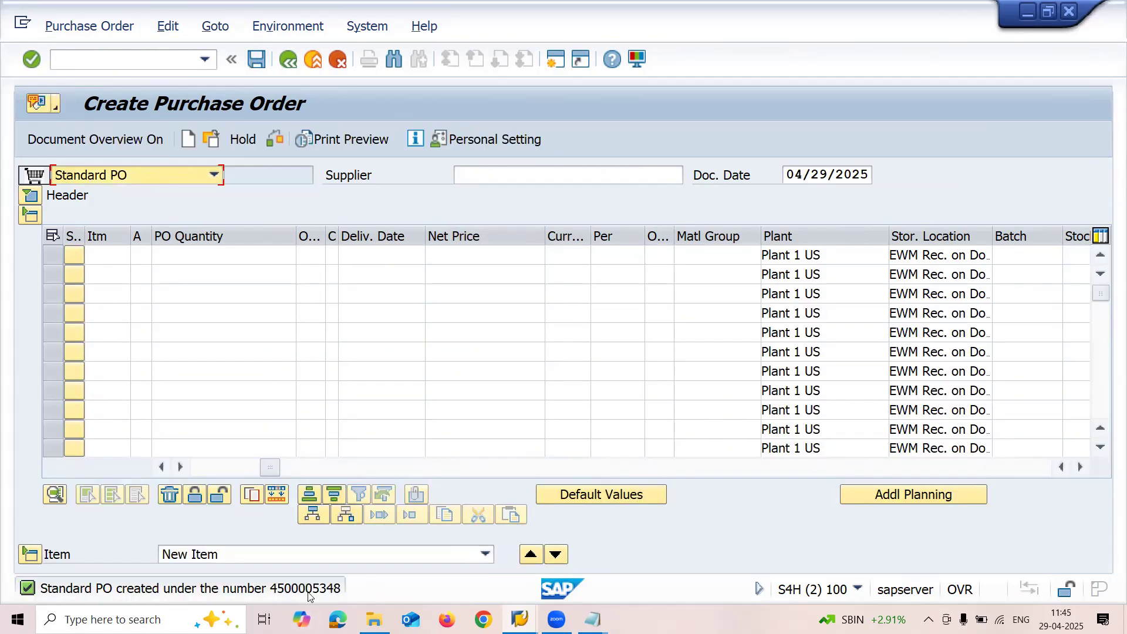
{"action": "double_click", "coordinate": [308, 589]}
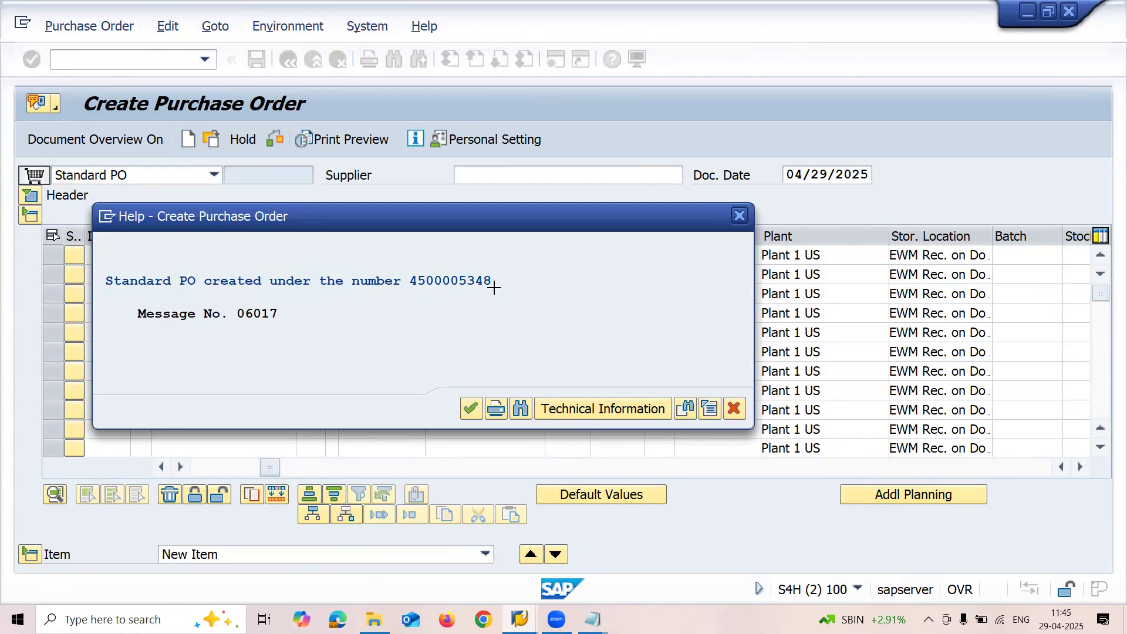
{"action": "left_click_drag", "start_coordinate": [494, 287], "coordinate": [414, 286]}
{"action": "key", "text": "ctrl+c"}
{"action": "key", "text": "Escape"}
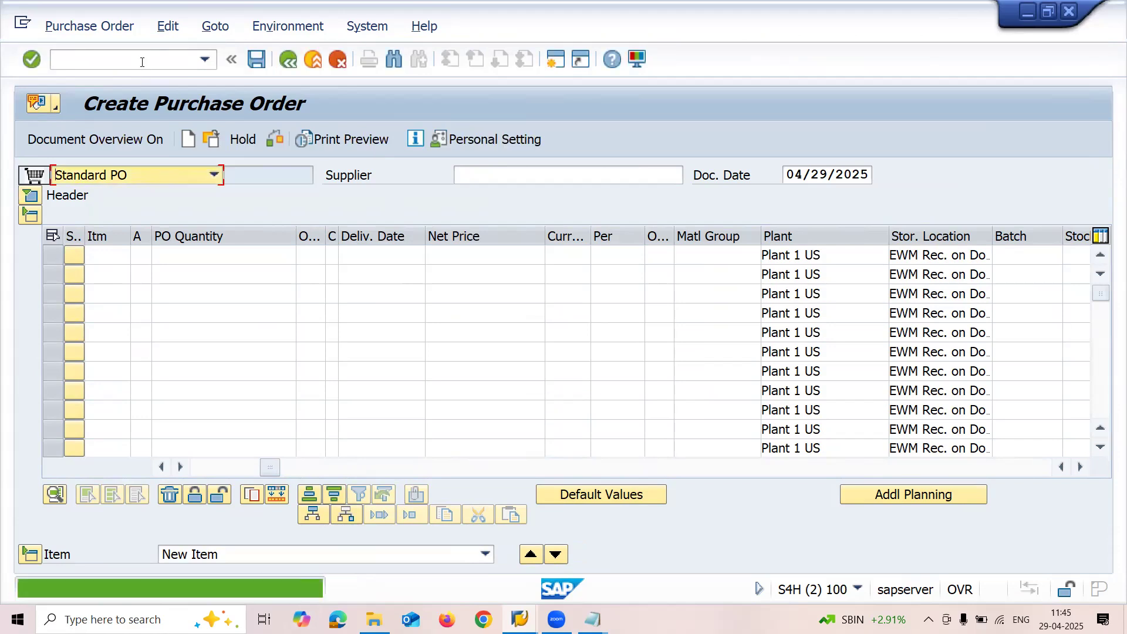
{"action": "left_click", "coordinate": [142, 61]}
{"action": "type", "text": "/NME21N"}
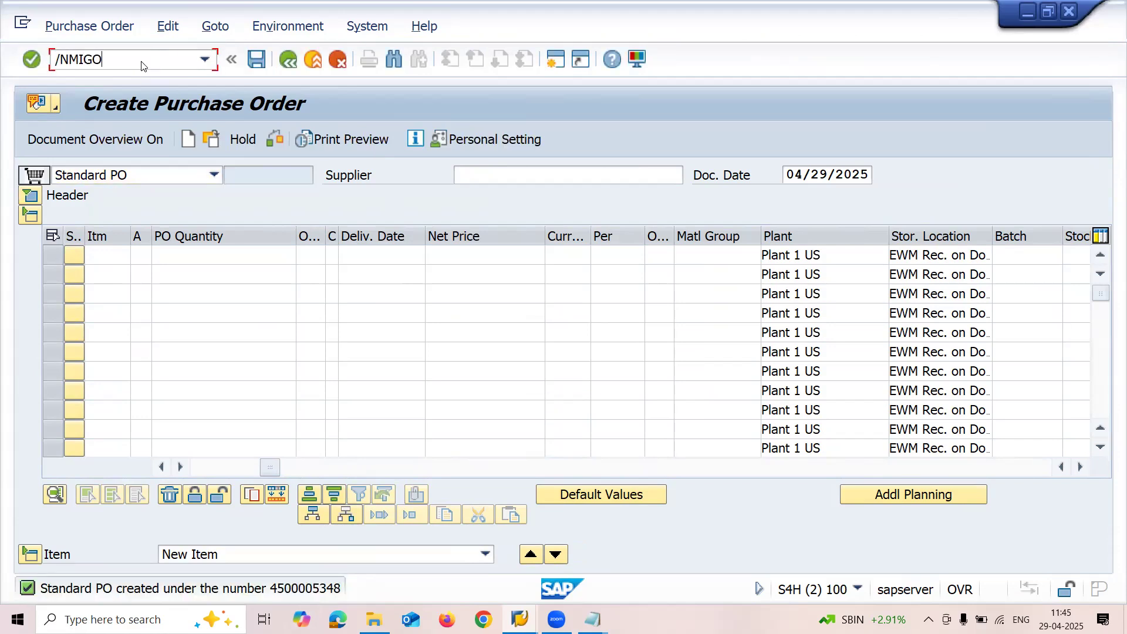
{"action": "key", "text": "Return"}
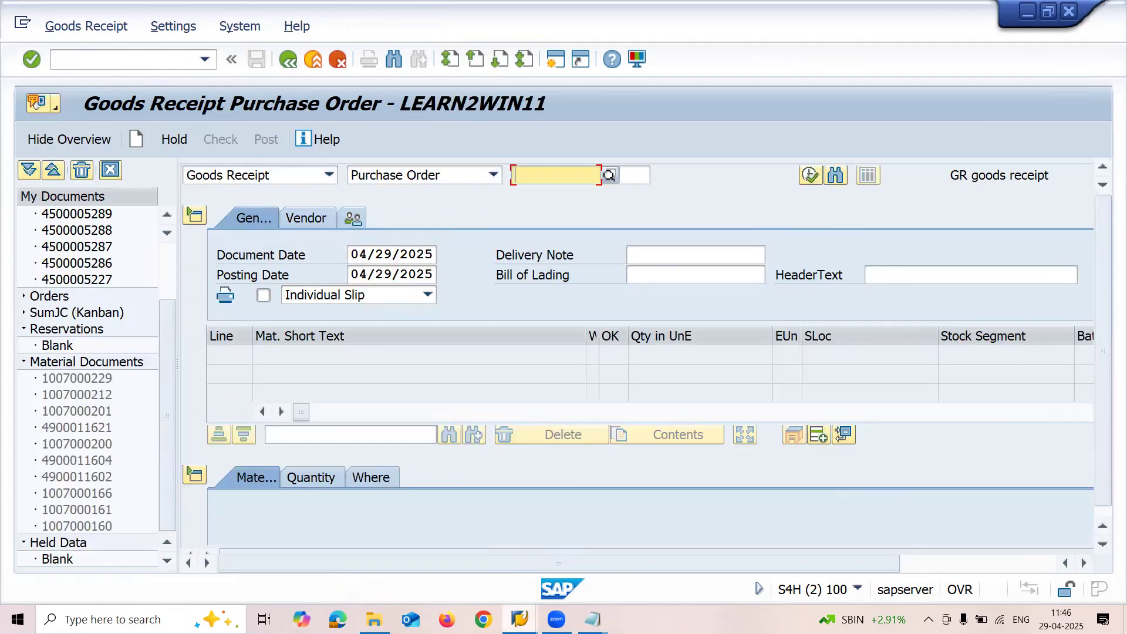
{"action": "key", "text": "ctrl+v"}
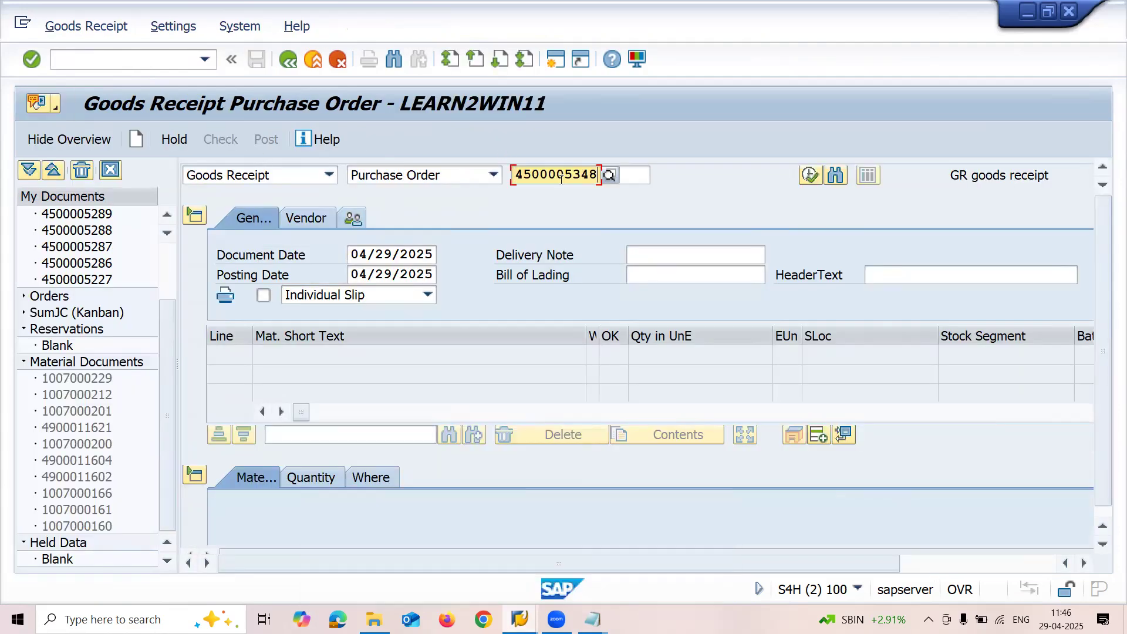
{"action": "key", "text": "Return"}
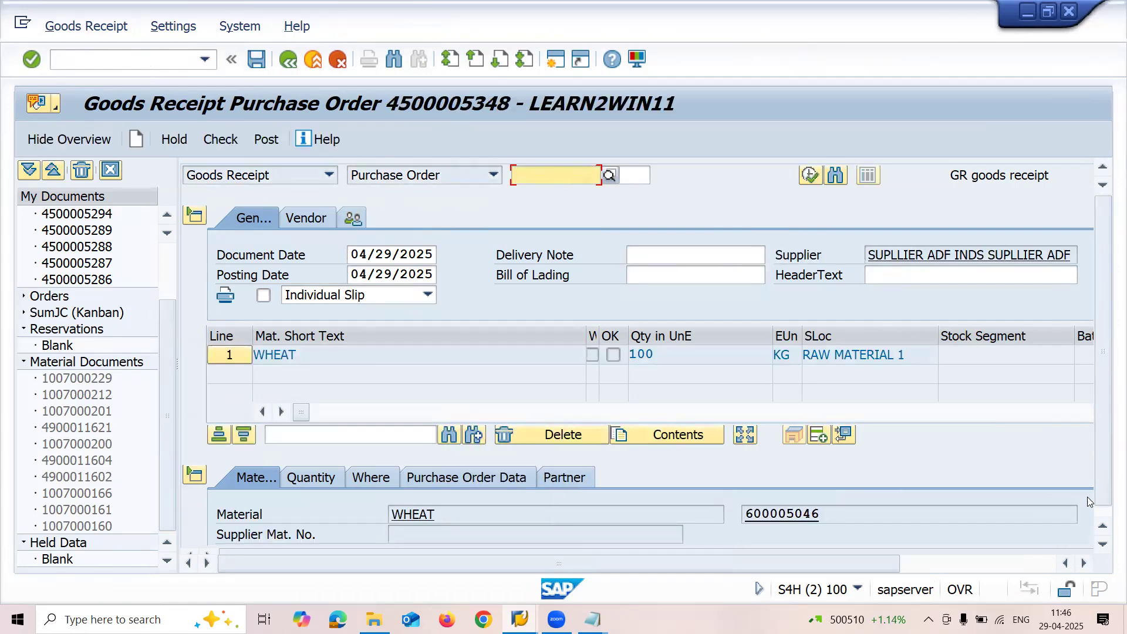
Step: Verify 100 KG equals 5 GU1 on the Quantity tab, mark Item OK and post
{"action": "left_click", "coordinate": [1048, 563]}
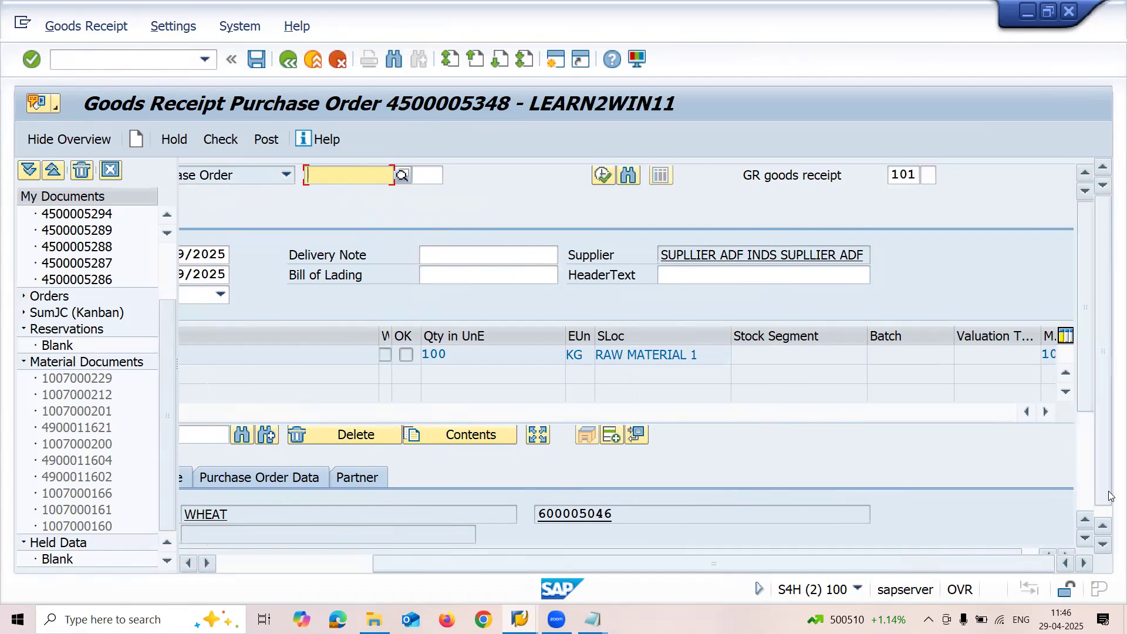
{"action": "left_click", "coordinate": [1084, 491]}
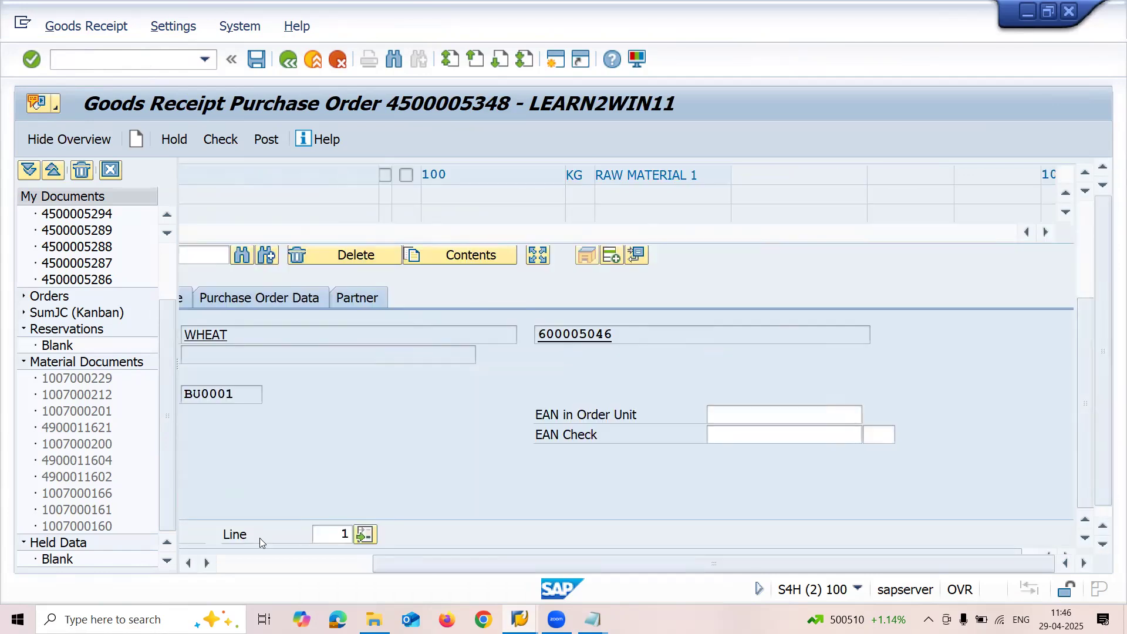
{"action": "left_click", "coordinate": [246, 563]}
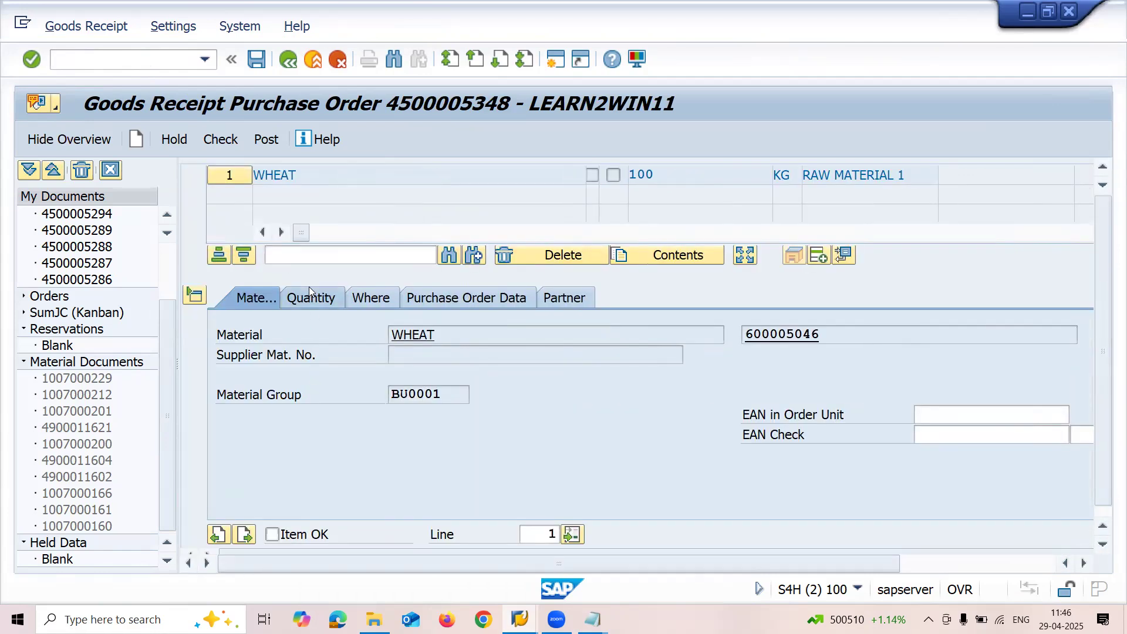
{"action": "left_click", "coordinate": [310, 294]}
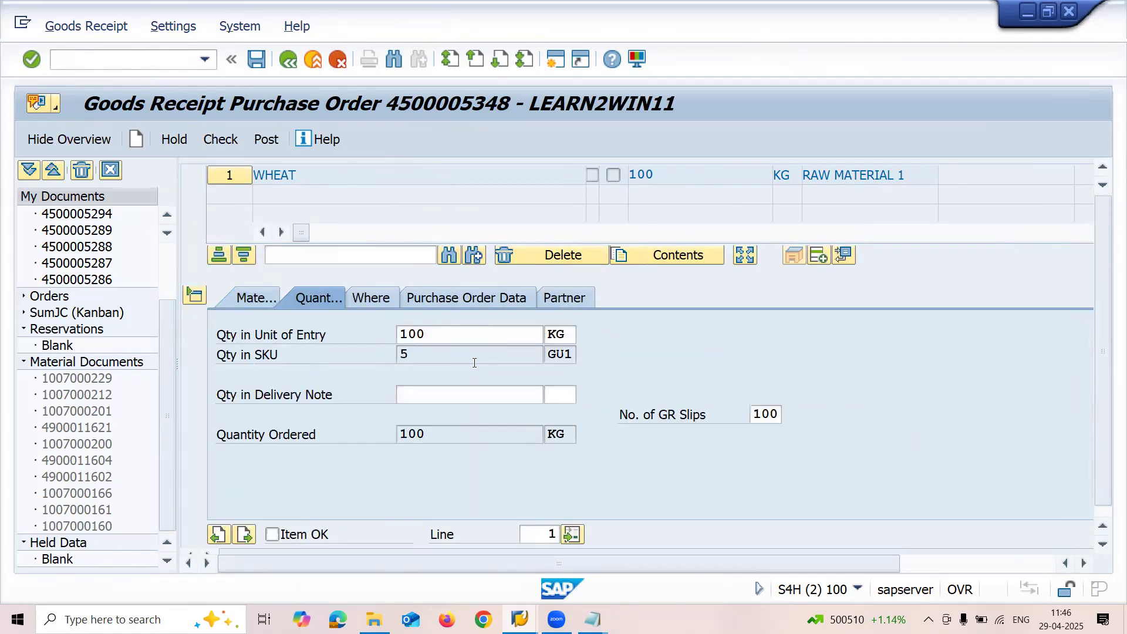
{"action": "left_click", "coordinate": [466, 335]}
{"action": "key", "text": "shift+Left"}
{"action": "key", "text": "shift+Left"}
{"action": "key", "text": "shift+Left"}
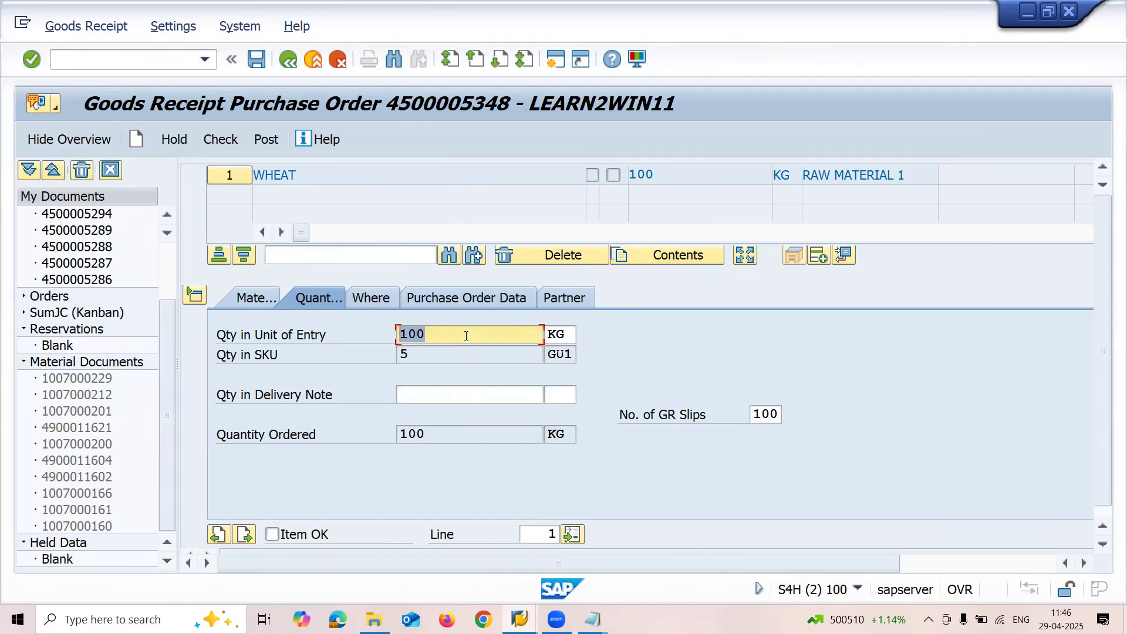
{"action": "left_click", "coordinate": [448, 351]}
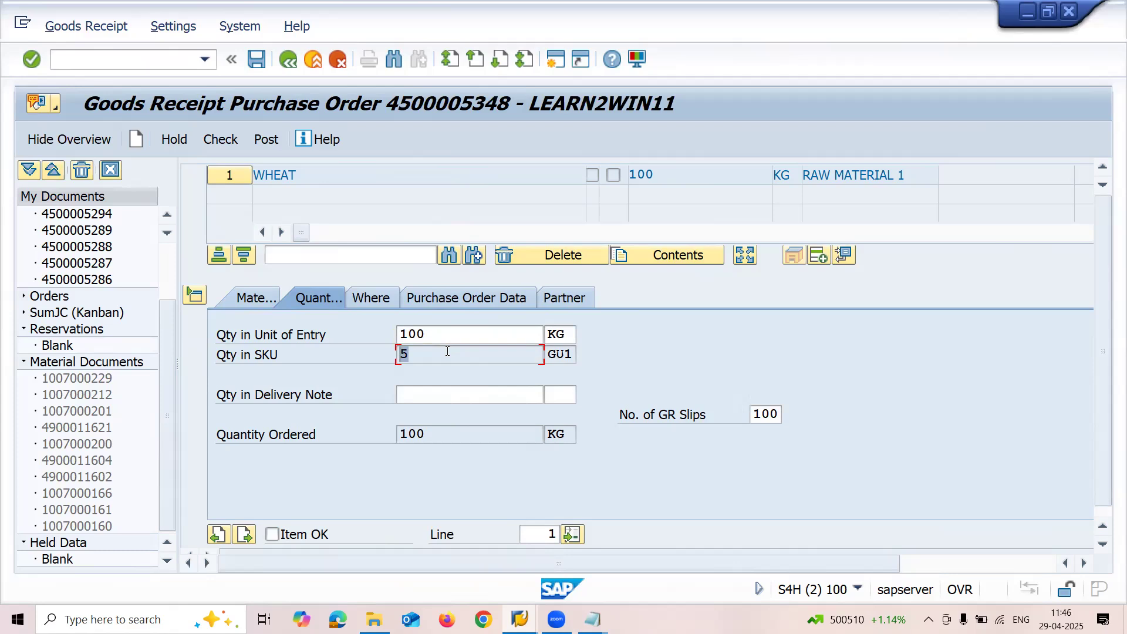
{"action": "left_click", "coordinate": [570, 354]}
{"action": "key", "text": "shift+Left"}
{"action": "key", "text": "shift+Left"}
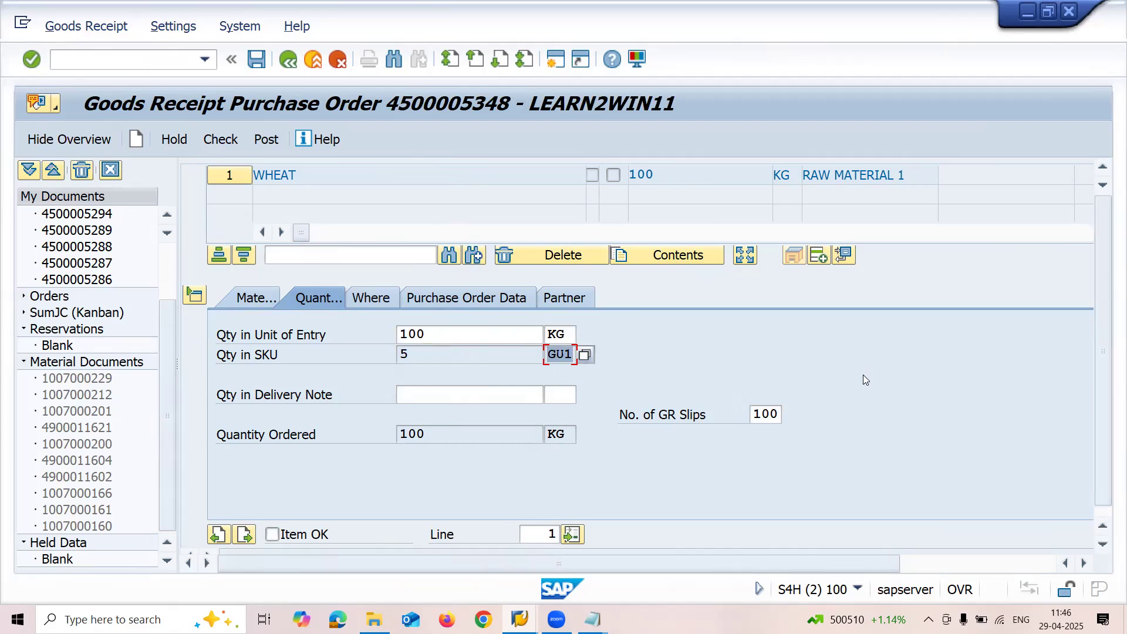
{"action": "left_click", "coordinate": [271, 534]}
{"action": "left_click", "coordinate": [262, 138]}
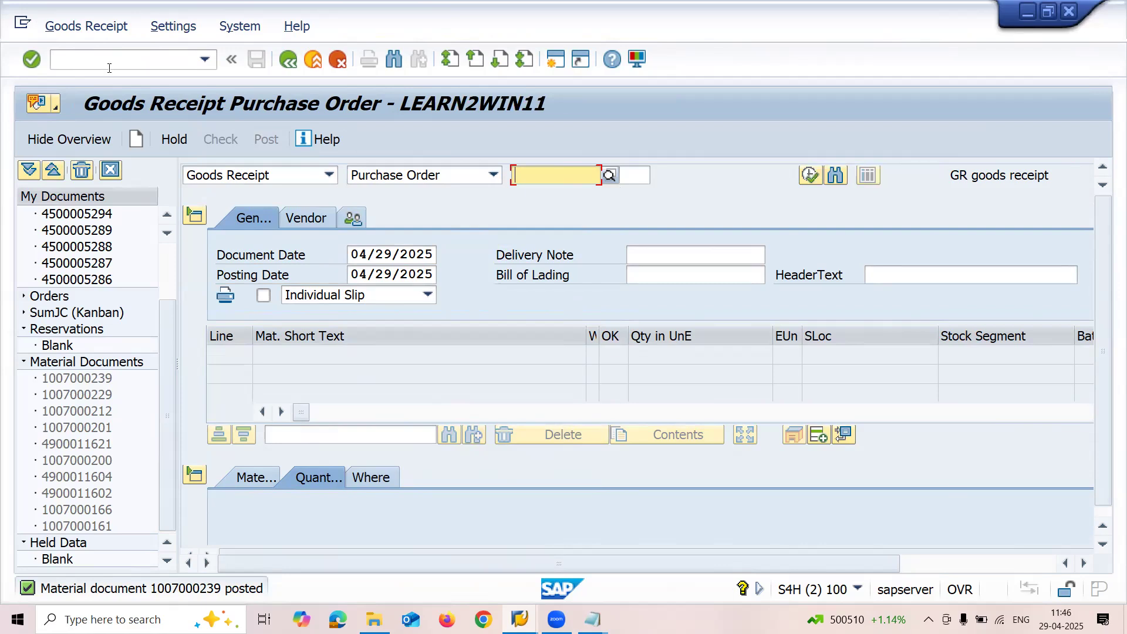
Step: Run MMBE for material 600005046 and check 5.000 GU1 unrestricted at MA03 RAW MATERIAL 1
{"action": "left_click", "coordinate": [109, 67]}
{"action": "type", "text": "/NMMBE"}
{"action": "key", "text": "Return"}
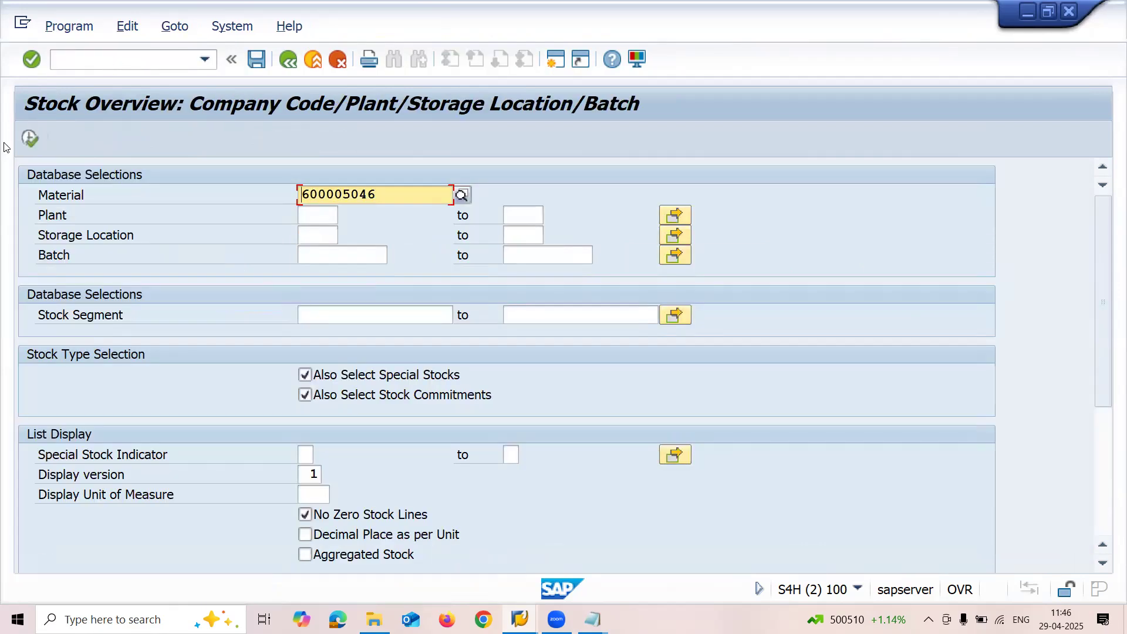
{"action": "left_click", "coordinate": [27, 141]}
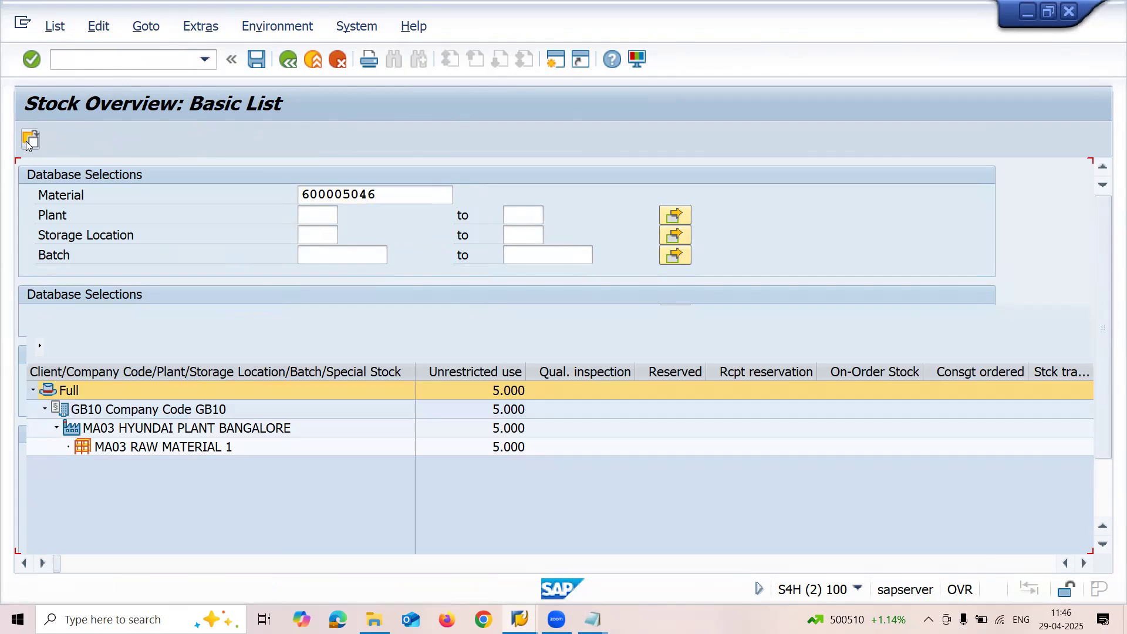
{"action": "left_click", "coordinate": [157, 450]}
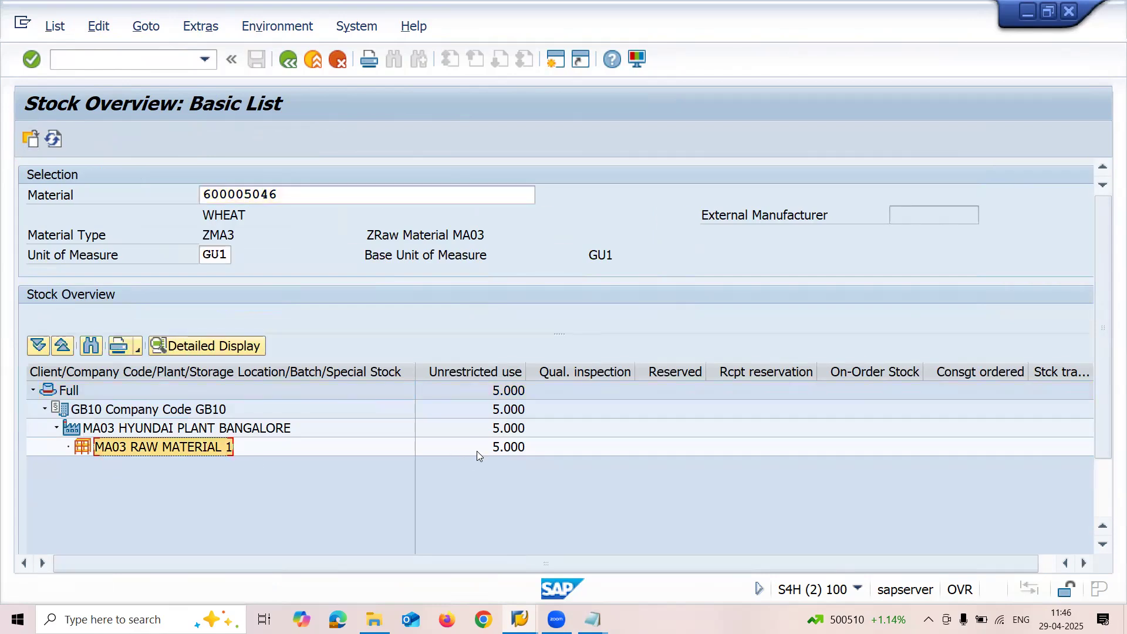
{"action": "left_click", "coordinate": [511, 449]}
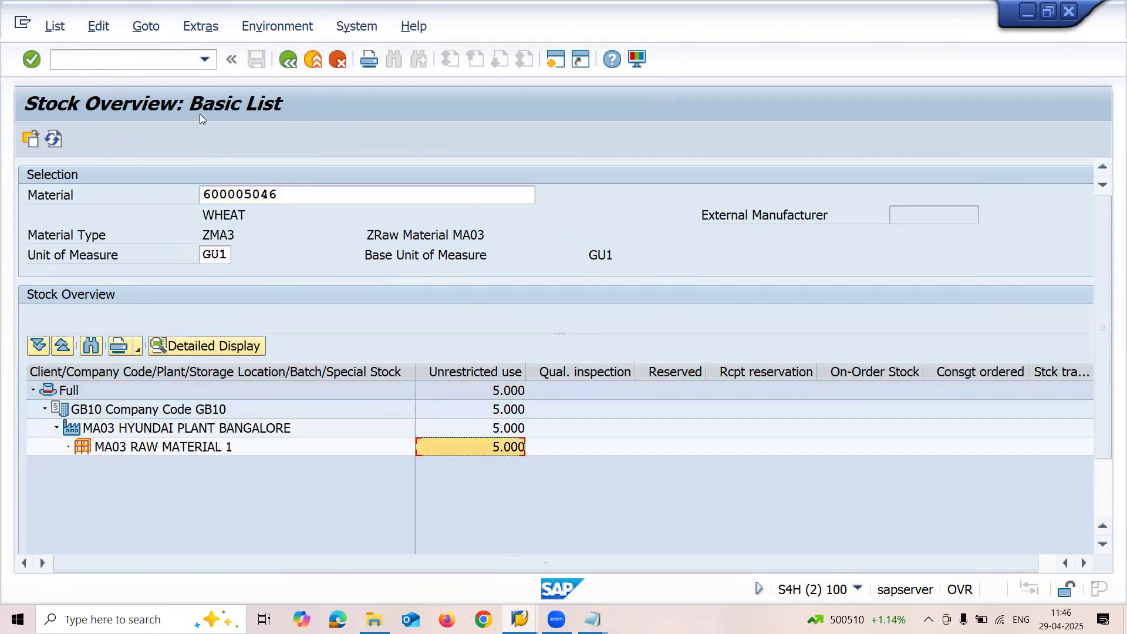
{"action": "left_click", "coordinate": [174, 61]}
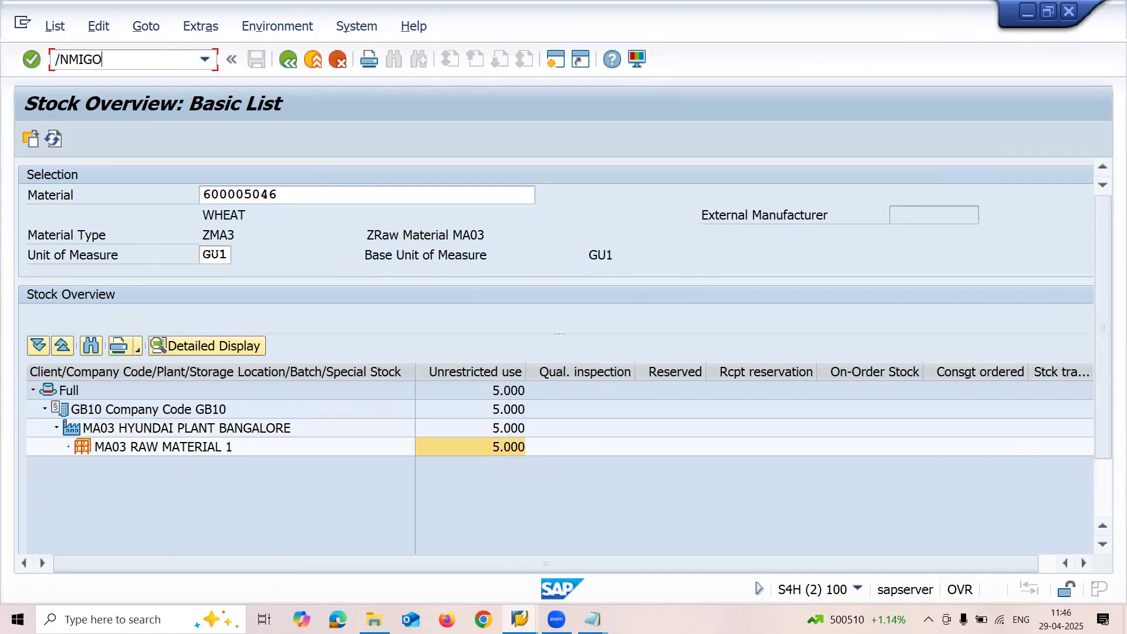
{"action": "key", "text": "Return"}
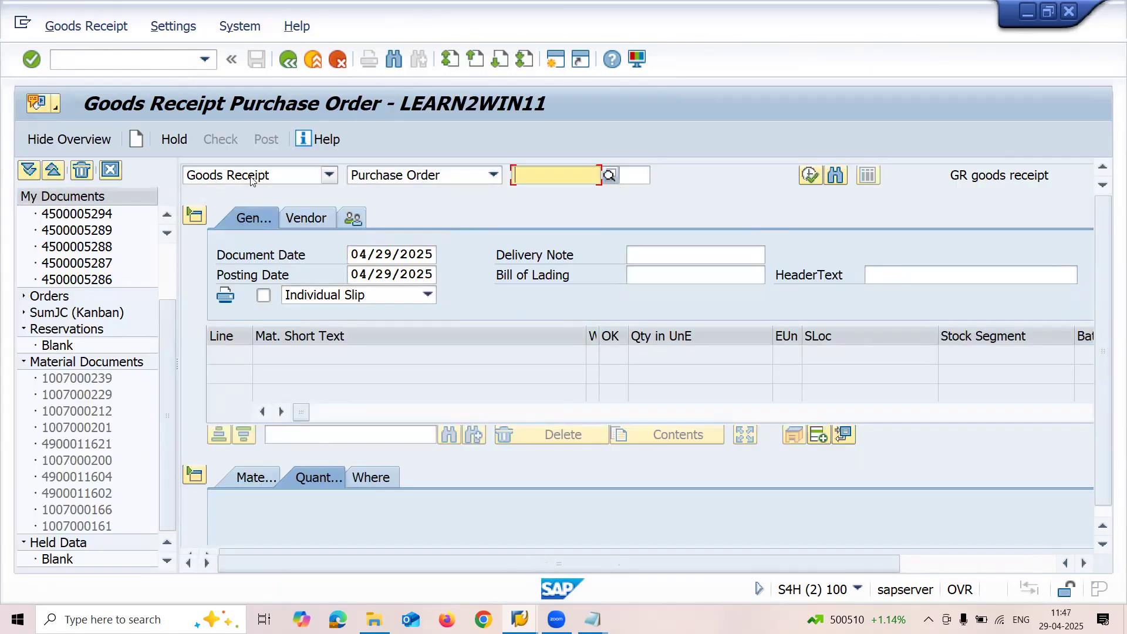
{"action": "left_click", "coordinate": [251, 179]}
{"action": "left_click", "coordinate": [242, 215]}
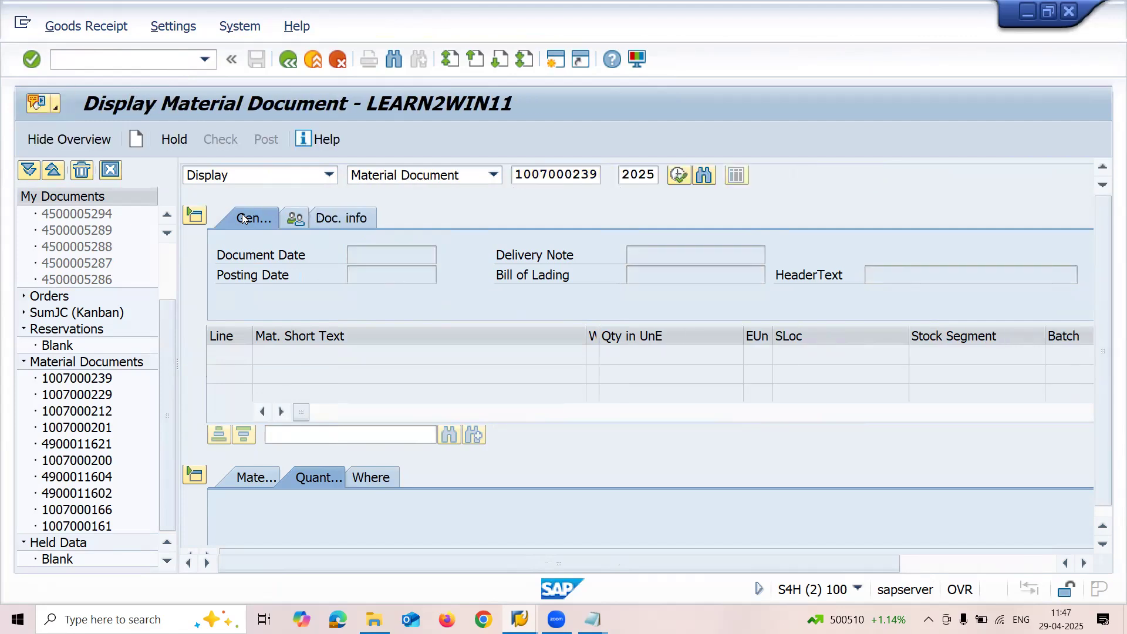
{"action": "key", "text": "Return"}
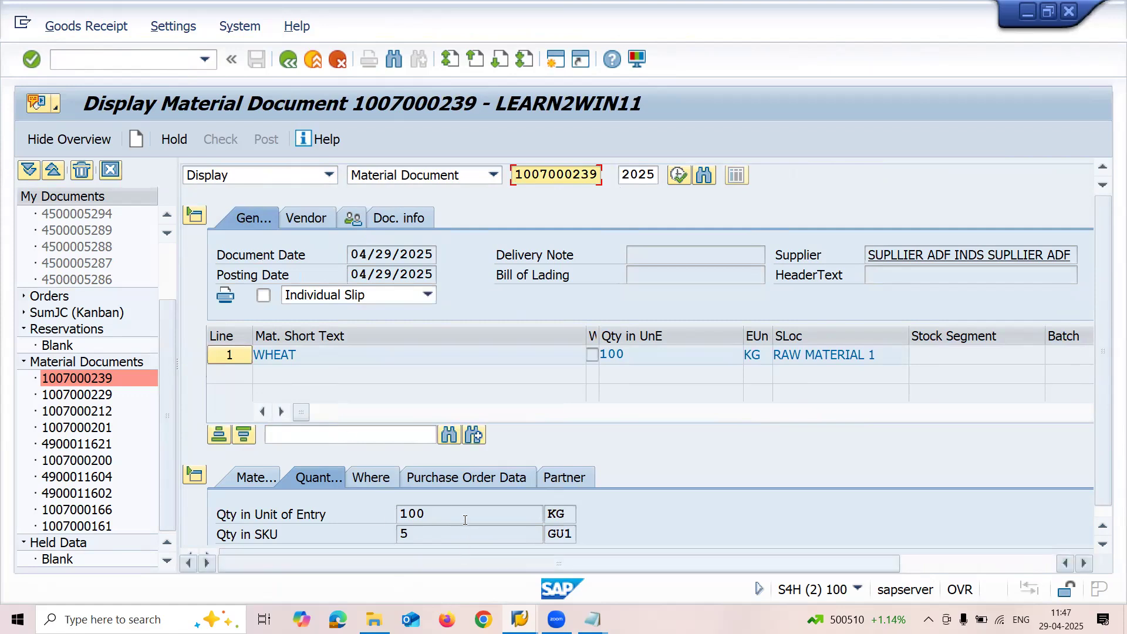
{"action": "double_click", "coordinate": [443, 515]}
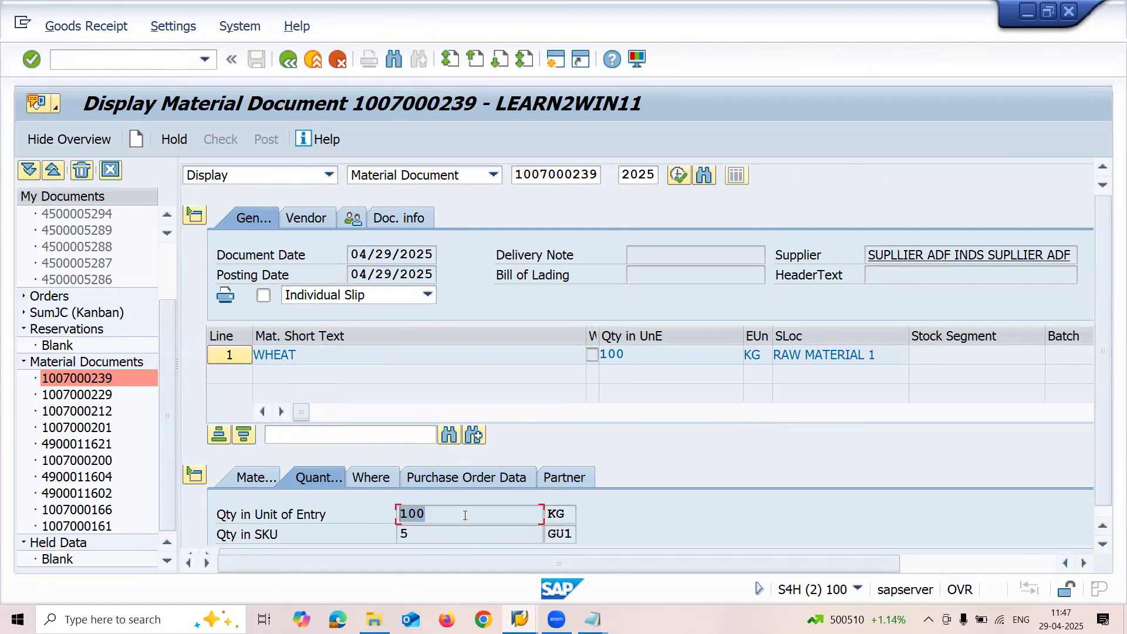
{"action": "double_click", "coordinate": [457, 532]}
{"action": "key", "text": "Tab"}
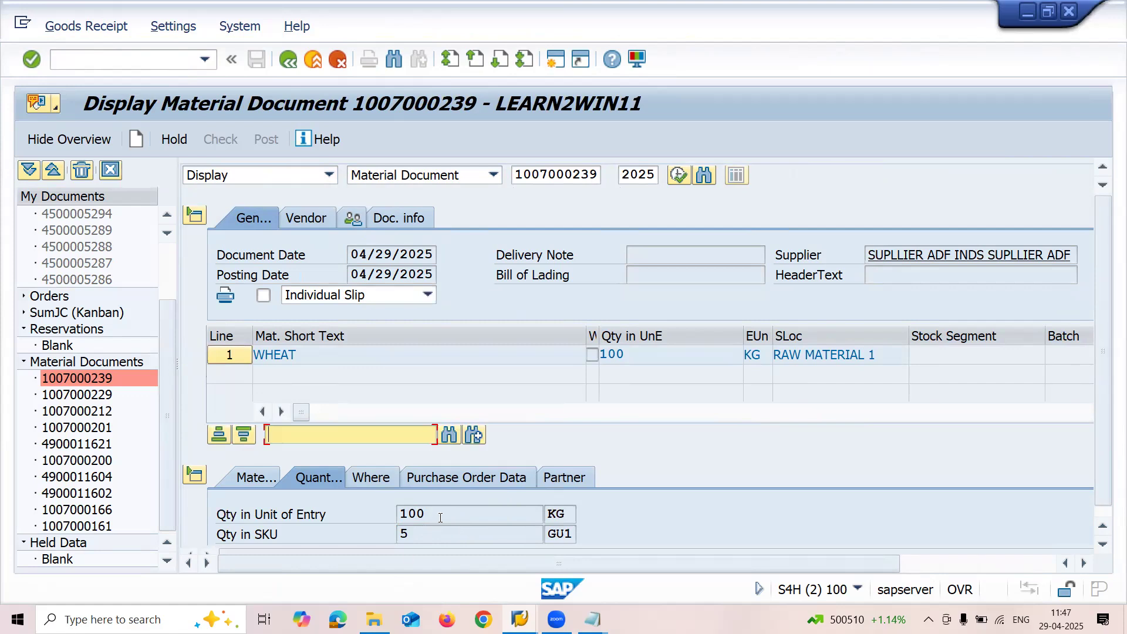
{"action": "double_click", "coordinate": [440, 517]}
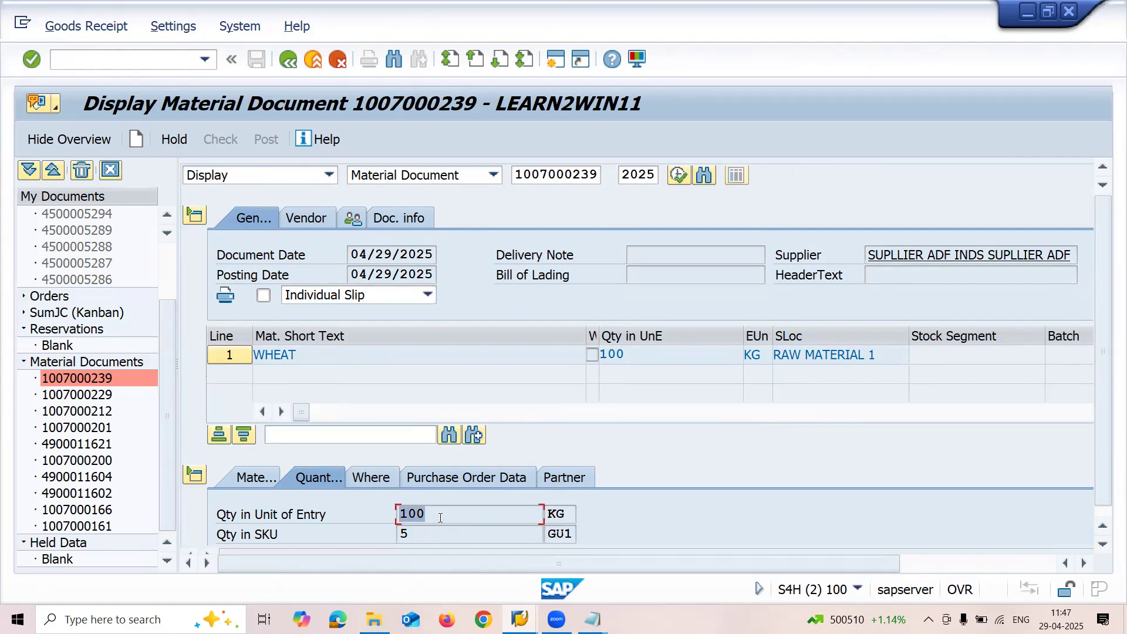
{"action": "key", "text": "Tab"}
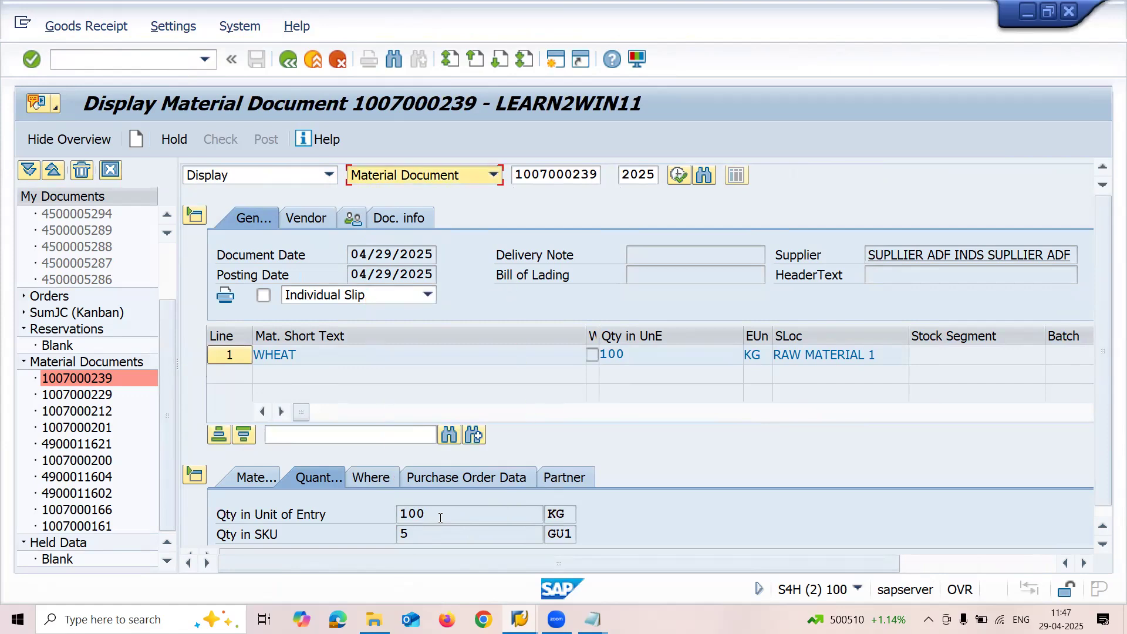
Step: Start an incoming invoice in MIRO with invoice date 04/27/2025
{"action": "left_click", "coordinate": [166, 62]}
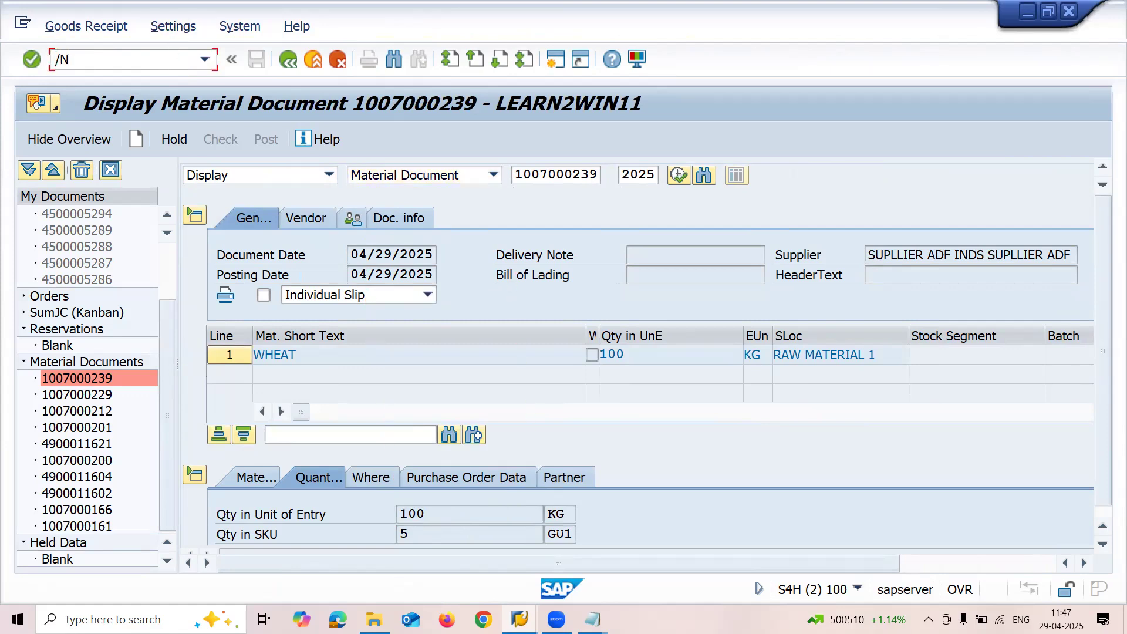
{"action": "type", "text": "/NMIRO"}
{"action": "key", "text": "Return"}
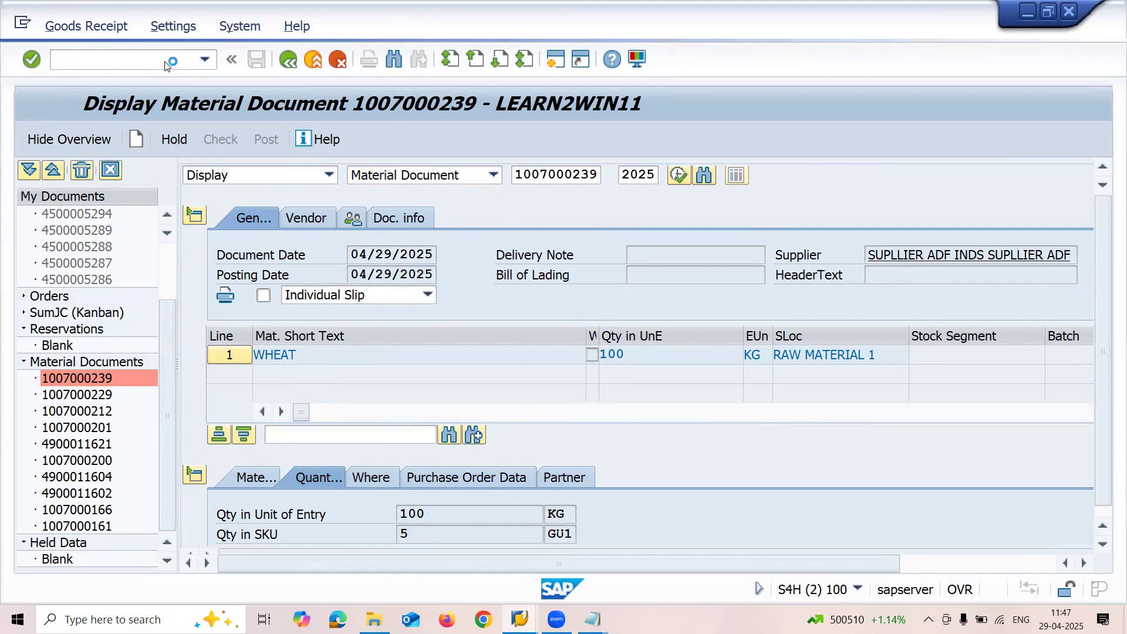
{"action": "type", "text": "04/27/2025"}
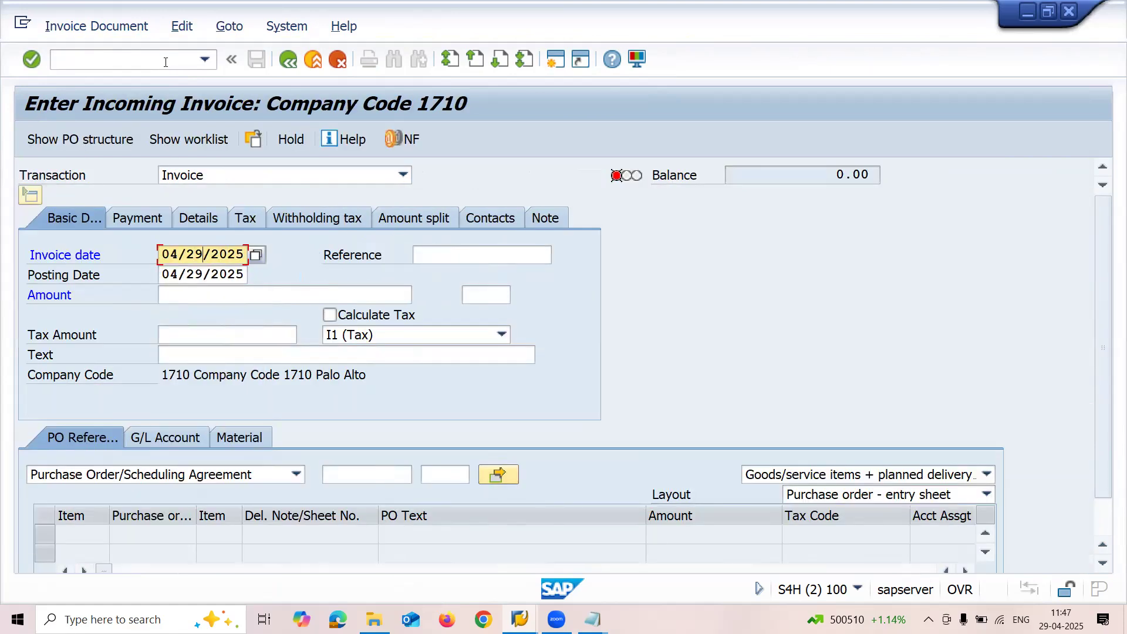
{"action": "left_click", "coordinate": [377, 320]}
{"action": "left_click", "coordinate": [370, 473]}
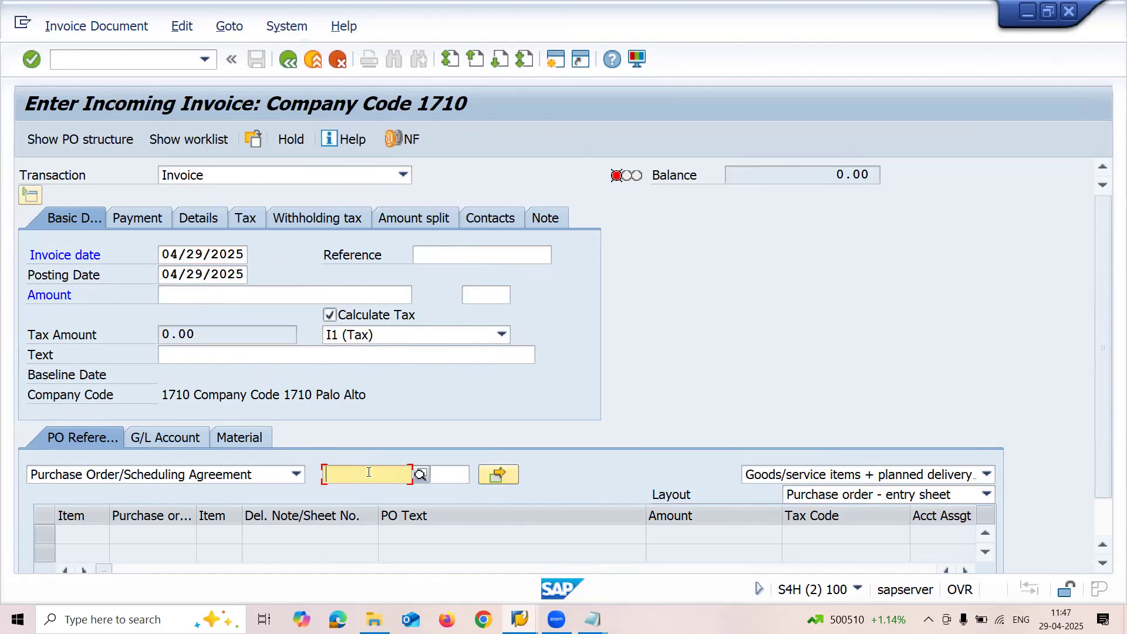
{"action": "key", "text": "ctrl+v"}
{"action": "key", "text": "Return"}
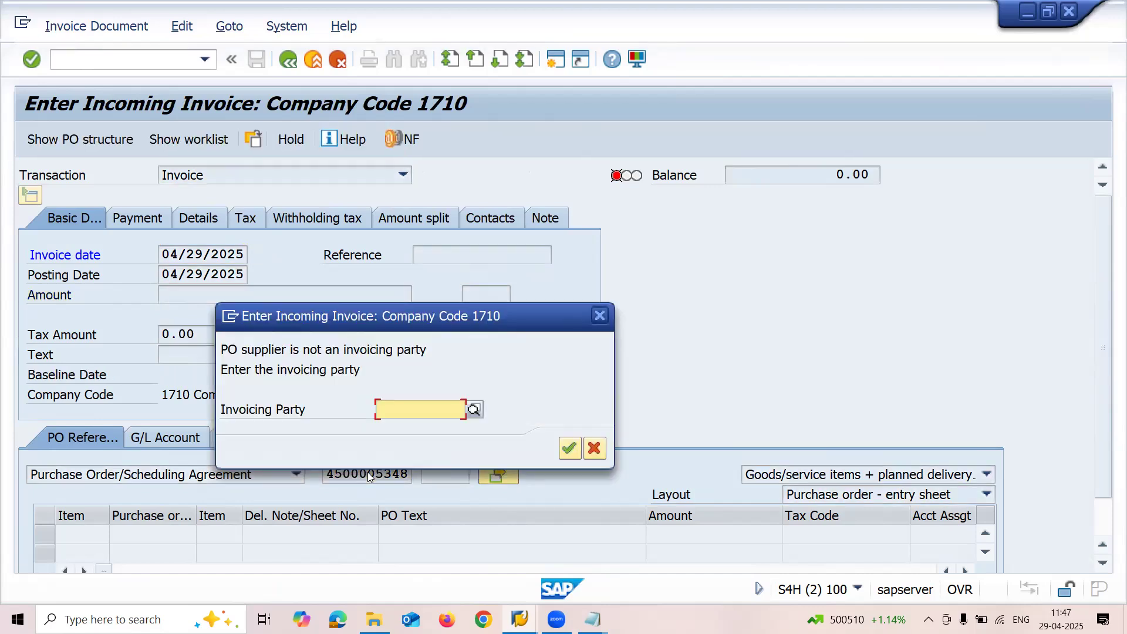
{"action": "left_click", "coordinate": [600, 315]}
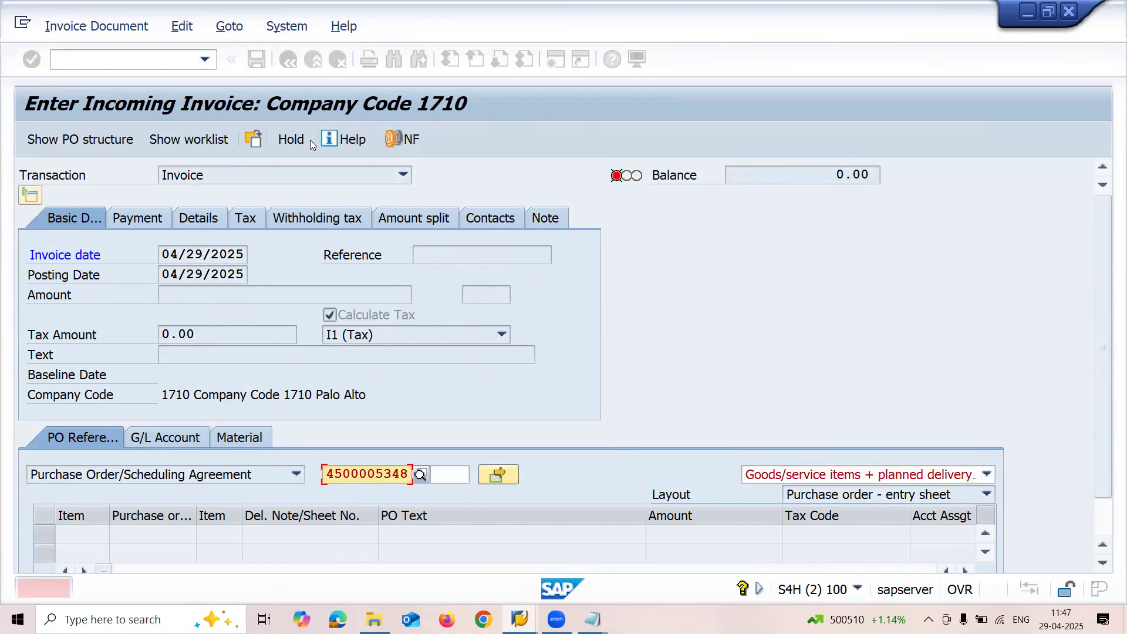
Step: Switch the invoice's company code from 1710 to GB10
{"action": "left_click", "coordinate": [229, 26]}
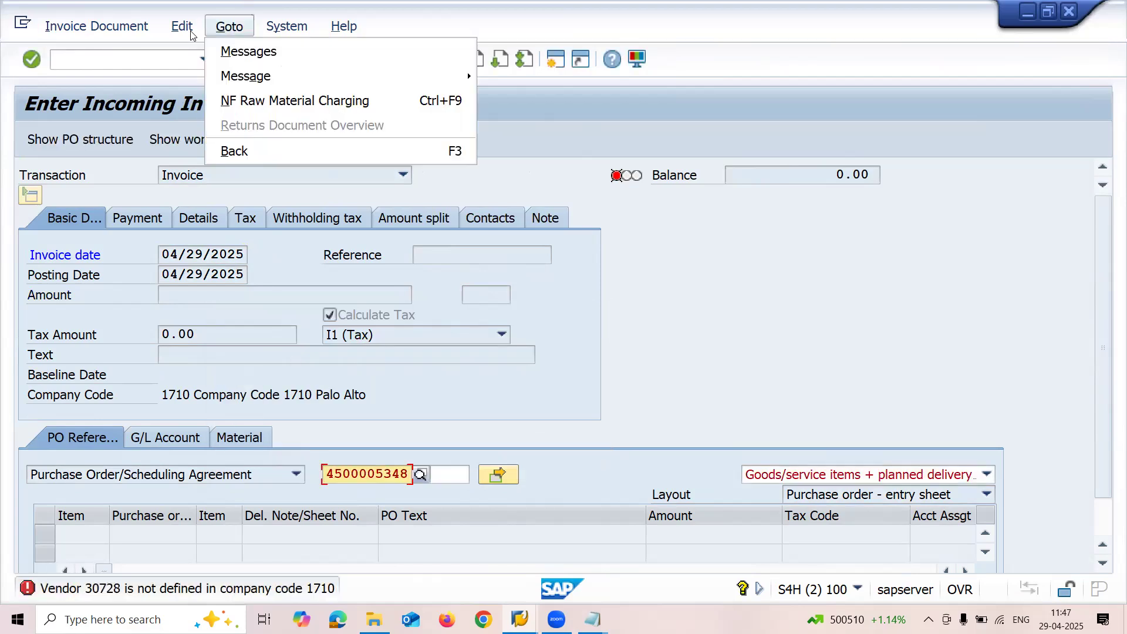
{"action": "mouse_move", "coordinate": [187, 29]}
{"action": "left_click", "coordinate": [197, 59]}
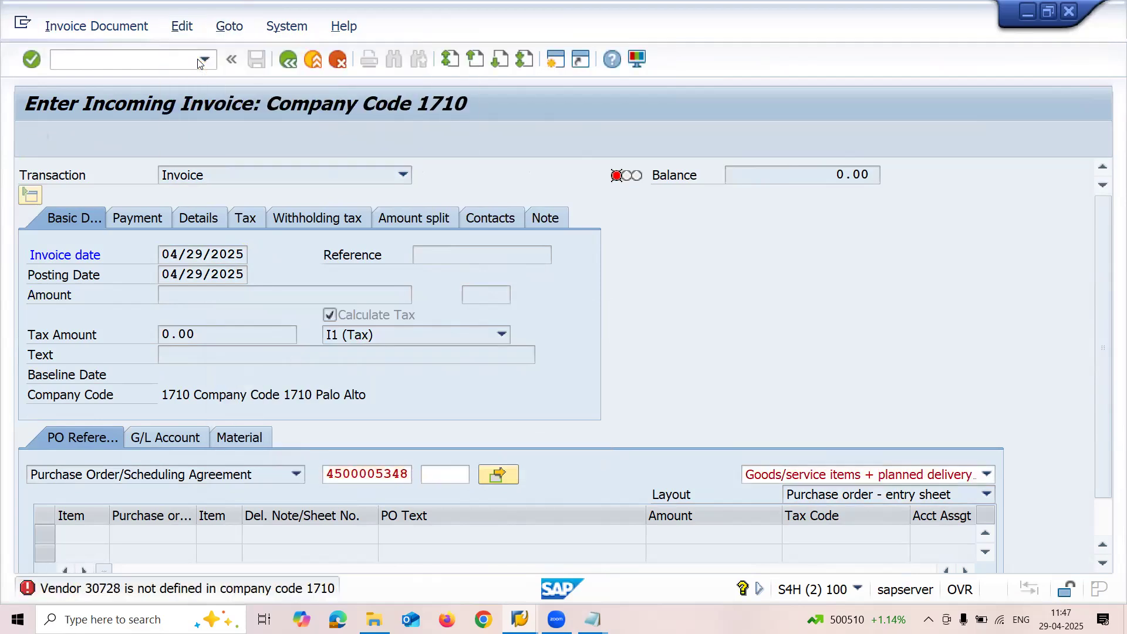
{"action": "key", "text": "Delete"}
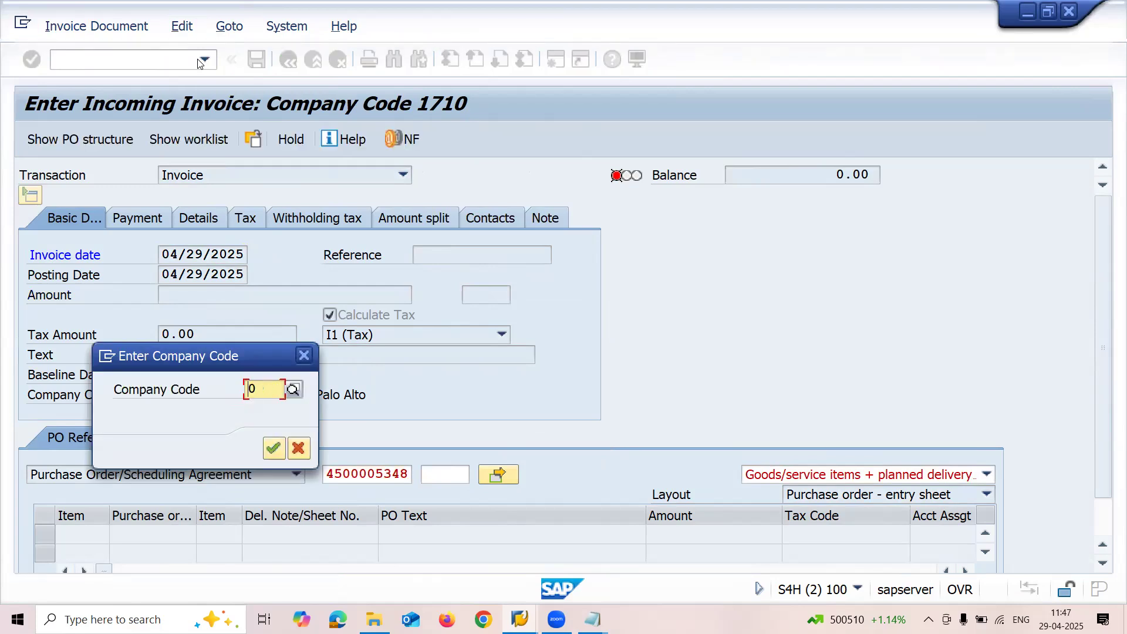
{"action": "key", "text": "Delete"}
{"action": "key", "text": "Down"}
{"action": "key", "text": "Return"}
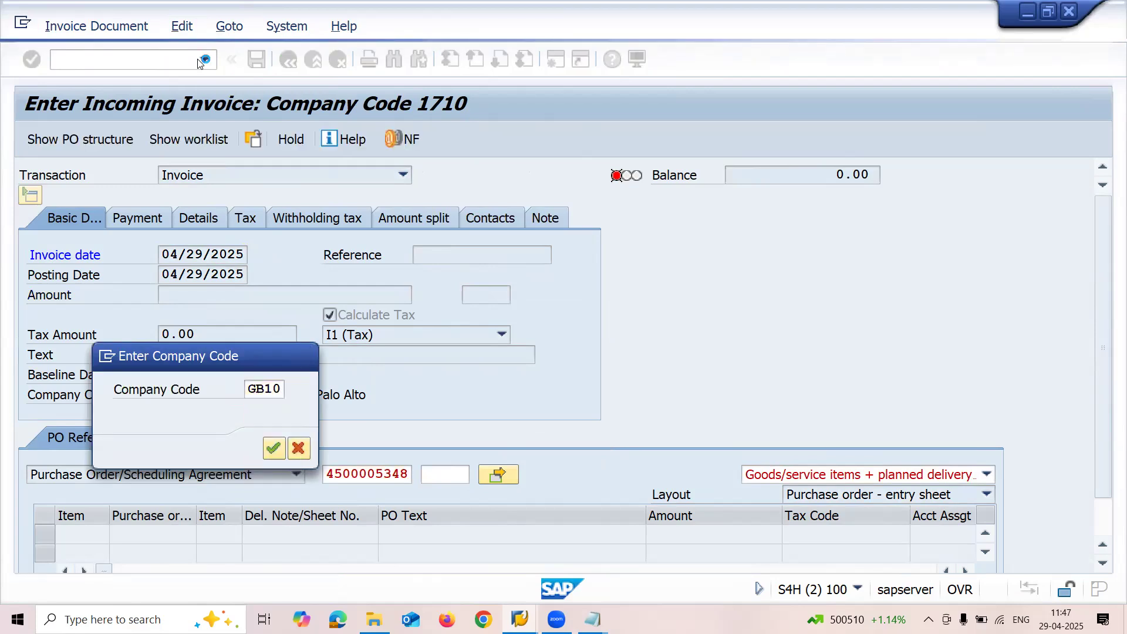
{"action": "key", "text": "Return"}
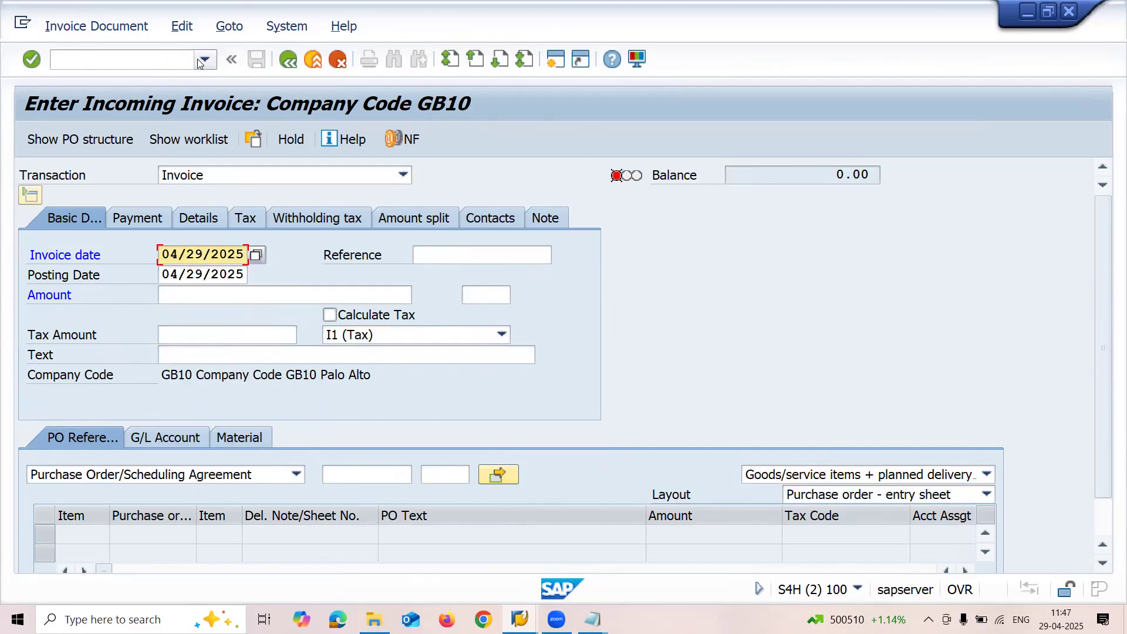
{"action": "left_click", "coordinate": [376, 317]}
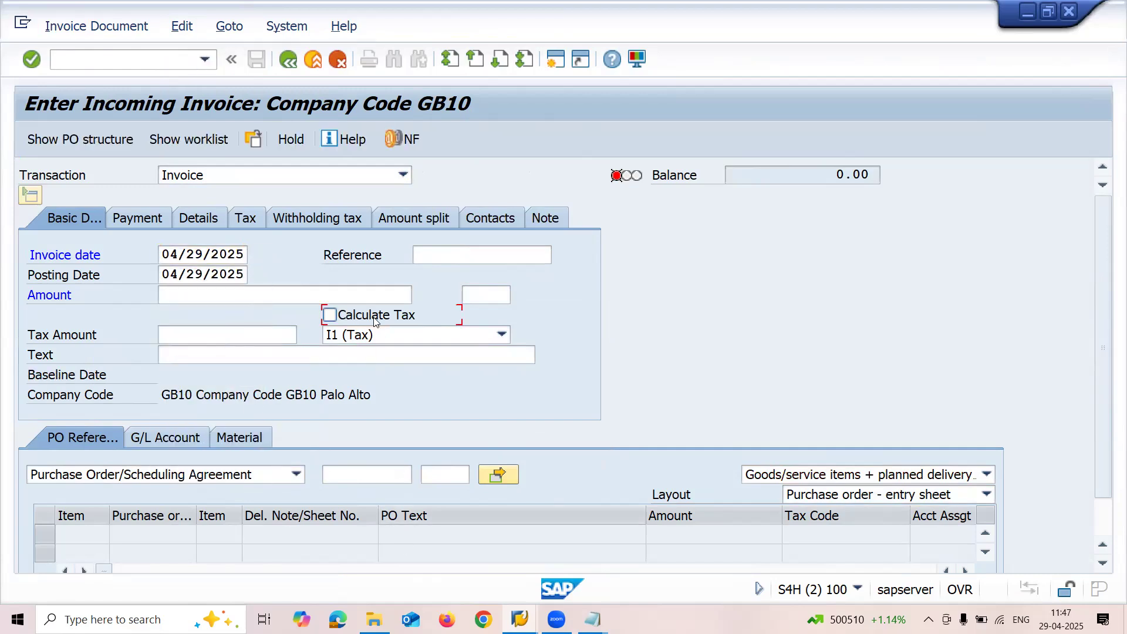
{"action": "left_click", "coordinate": [363, 481]}
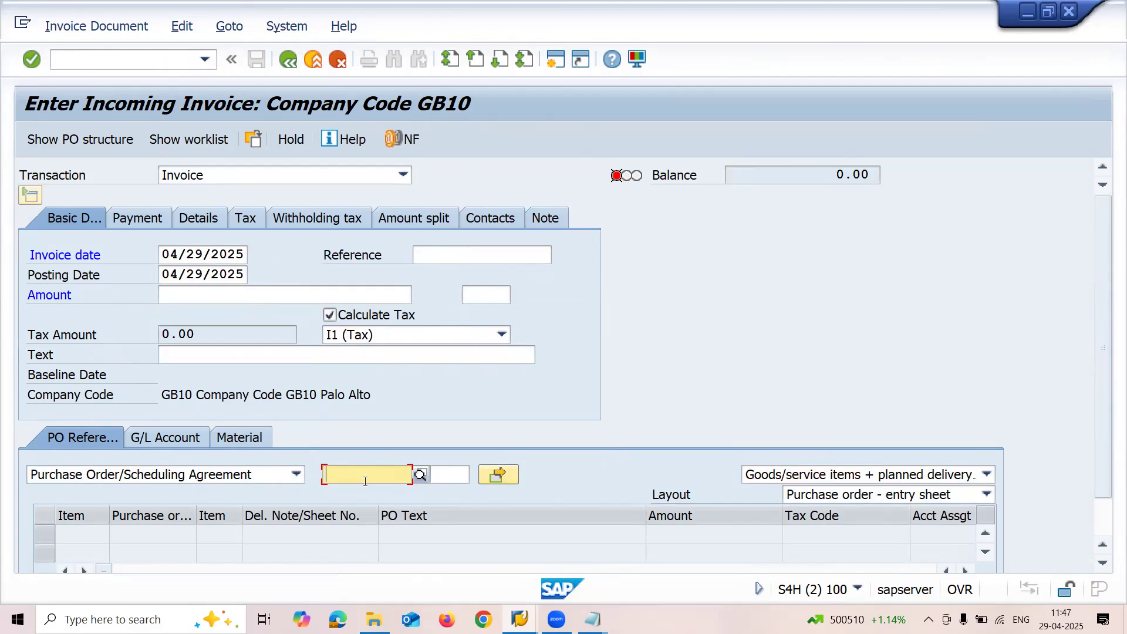
{"action": "key", "text": "ctrl+v"}
{"action": "key", "text": "Return"}
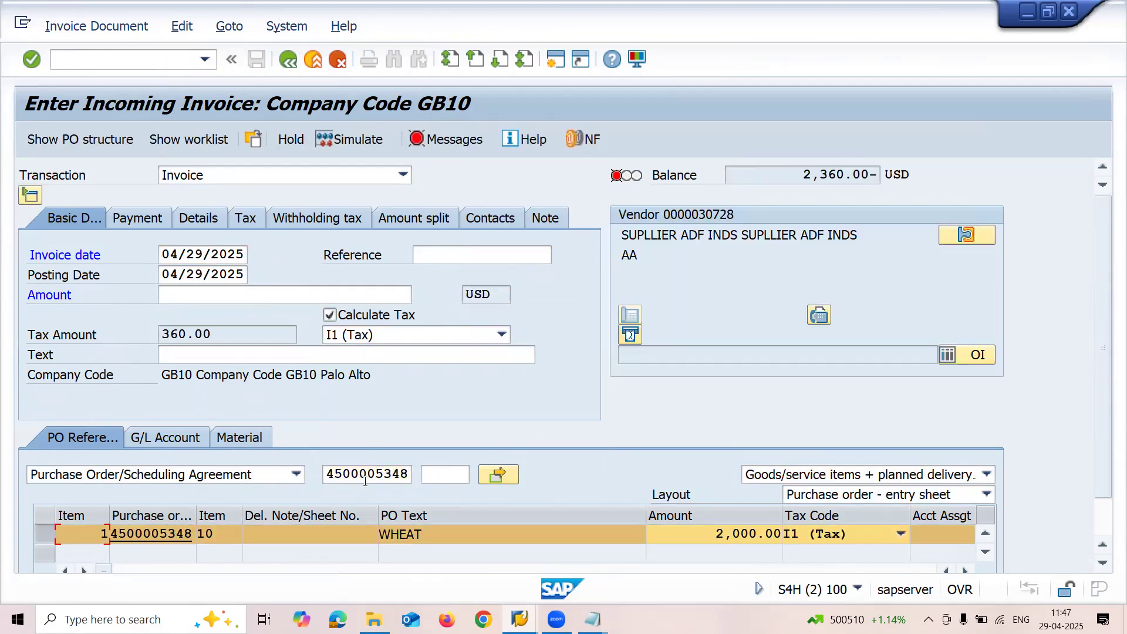
Step: Enter amount 2360, set baseline date 04/27/2025, and post the invoice
{"action": "left_click", "coordinate": [323, 295]}
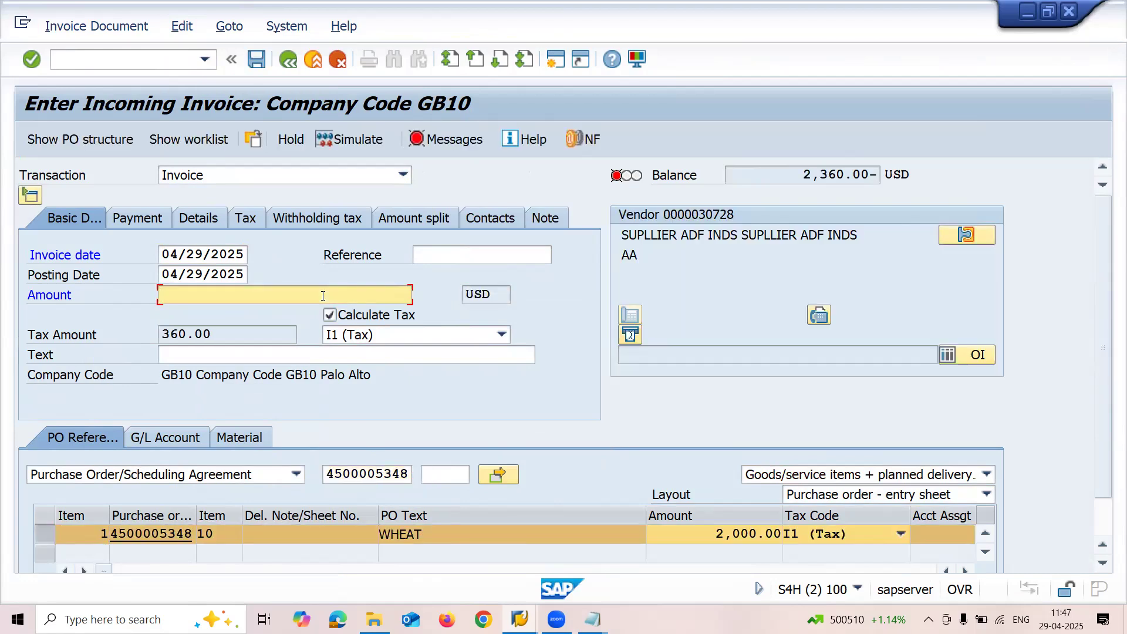
{"action": "type", "text": "236"}
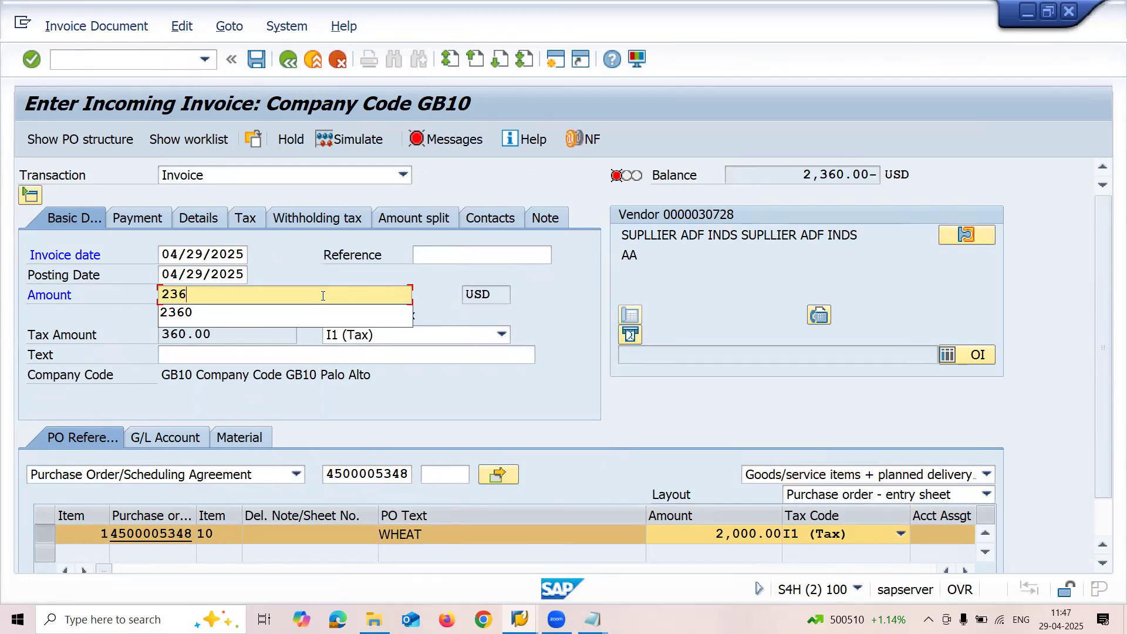
{"action": "type", "text": "0"}
{"action": "key", "text": "Return"}
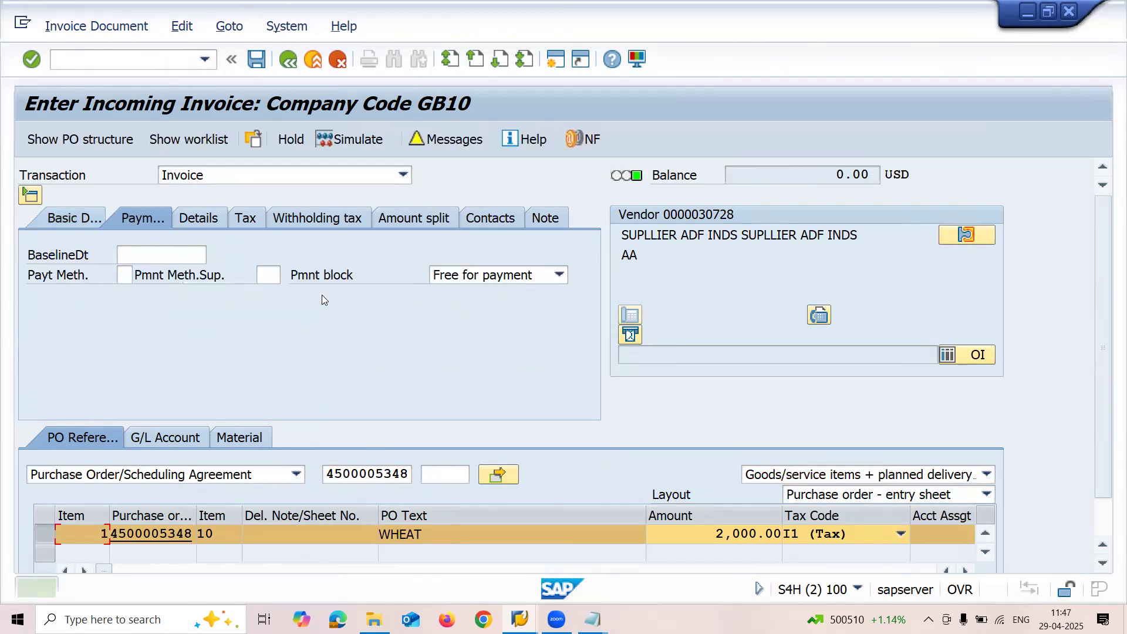
{"action": "left_click", "coordinate": [153, 249]}
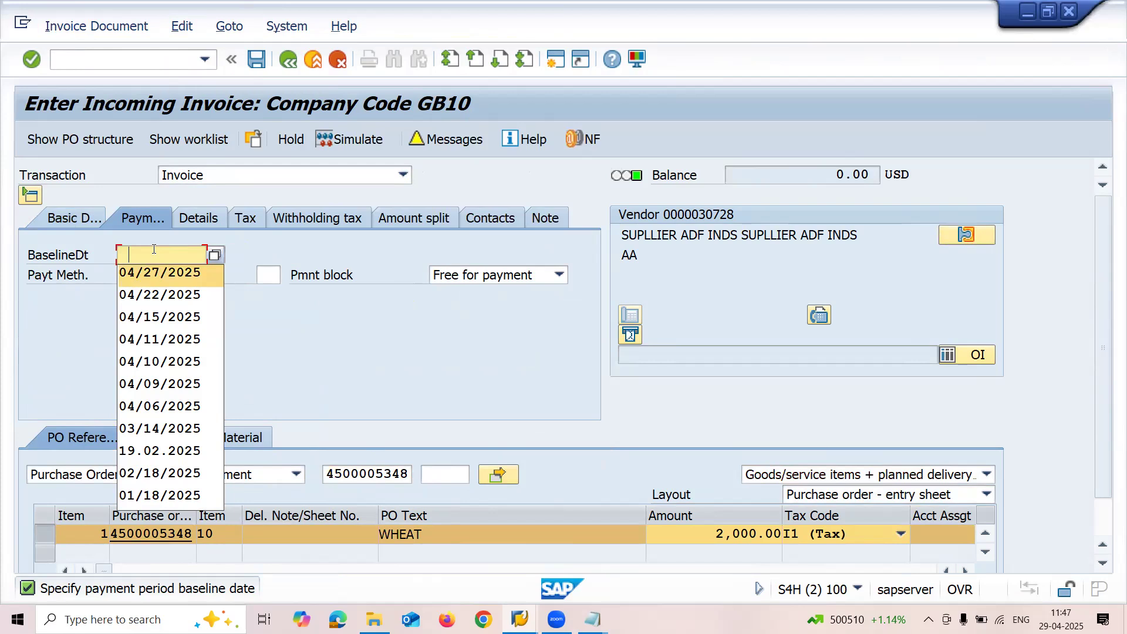
{"action": "key", "text": "Return"}
{"action": "key", "text": "Return"}
{"action": "key", "text": "Return"}
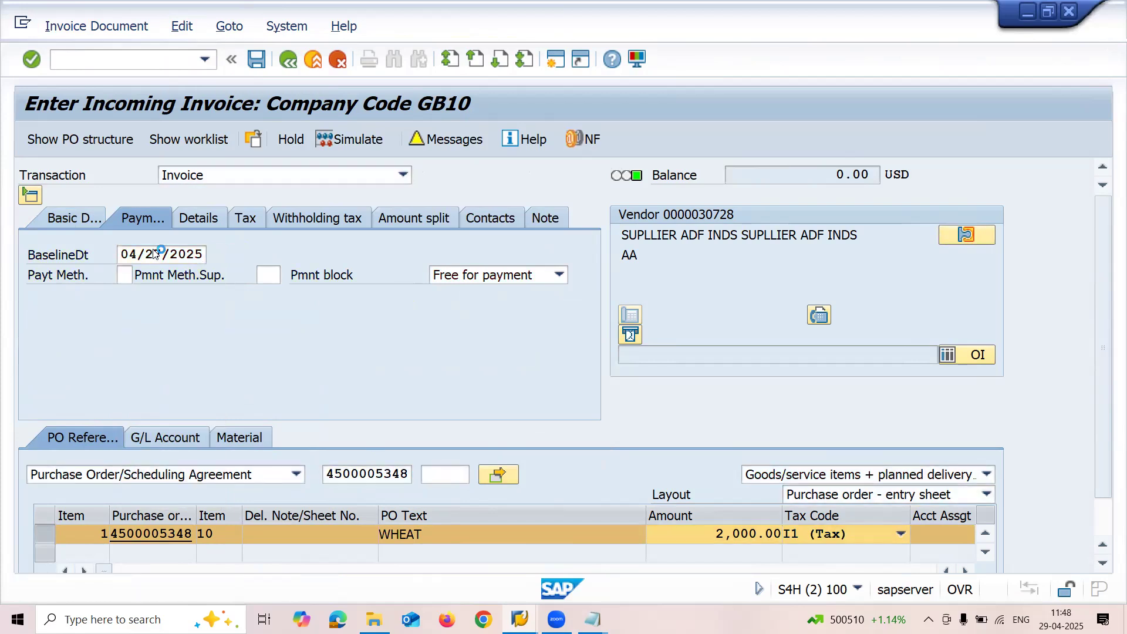
{"action": "left_click", "coordinate": [256, 60]}
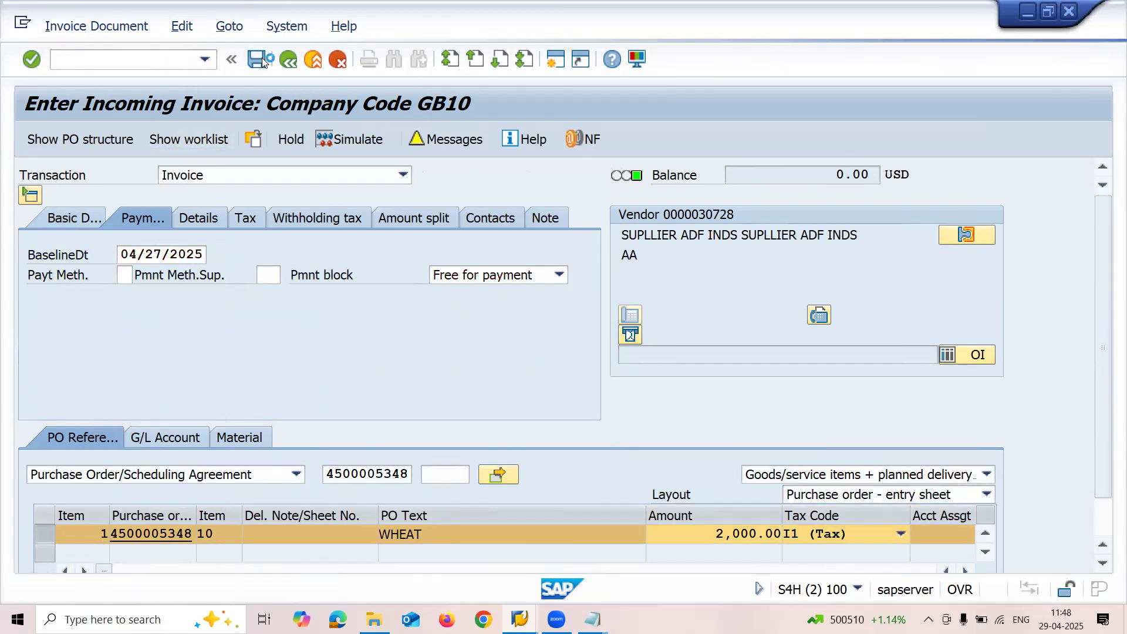